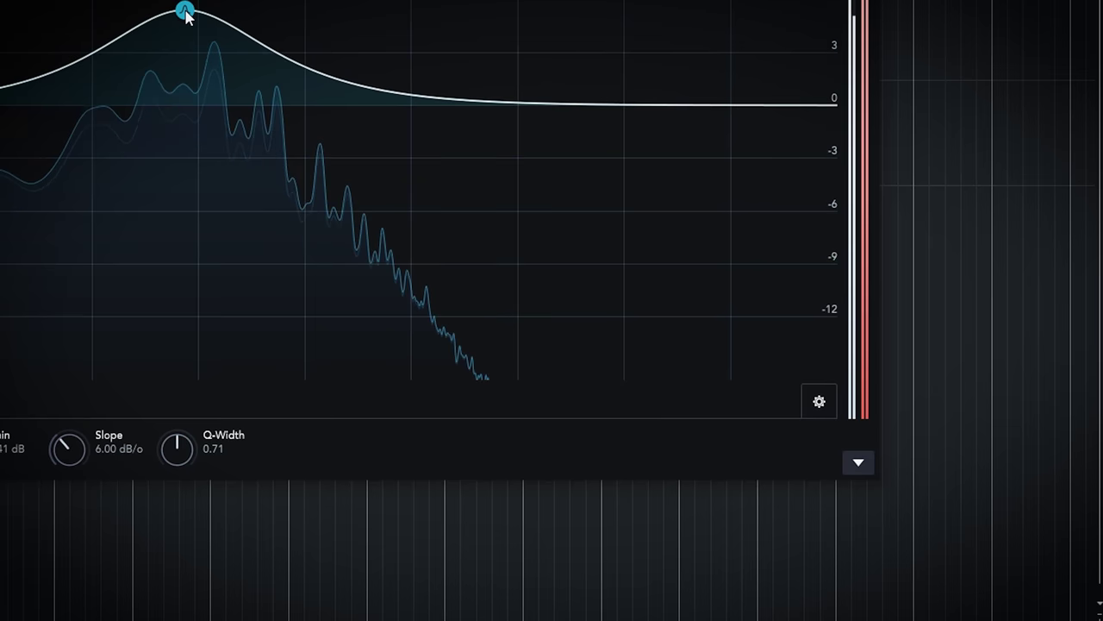
- Add an LFO modulator and route it to the Peak filter's Frequency and Slope
left_click(857, 466)
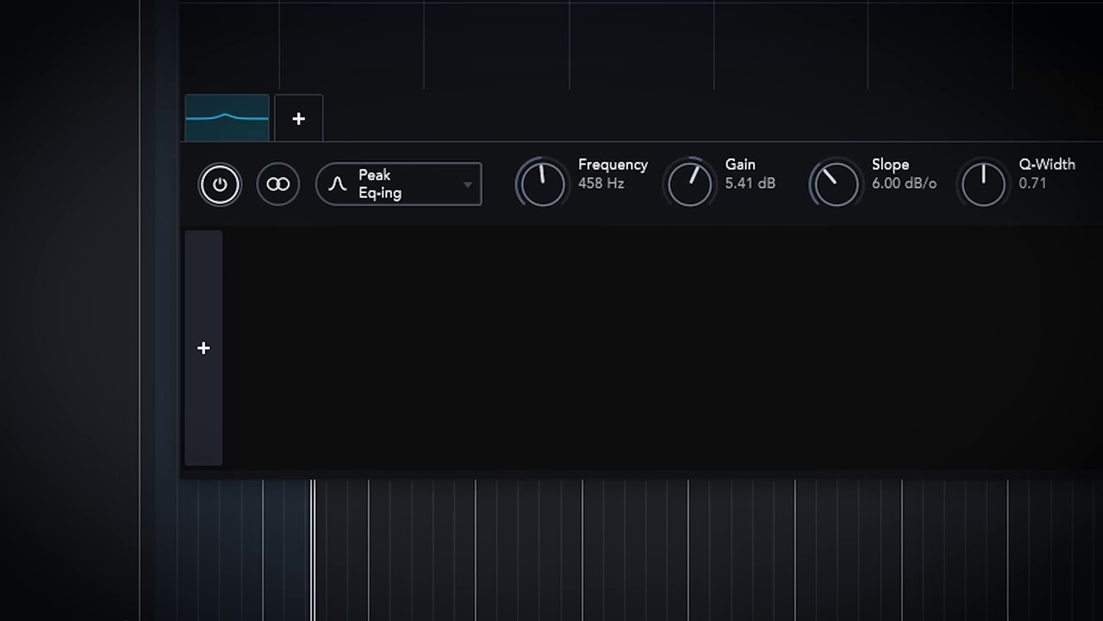
left_click(194, 349)
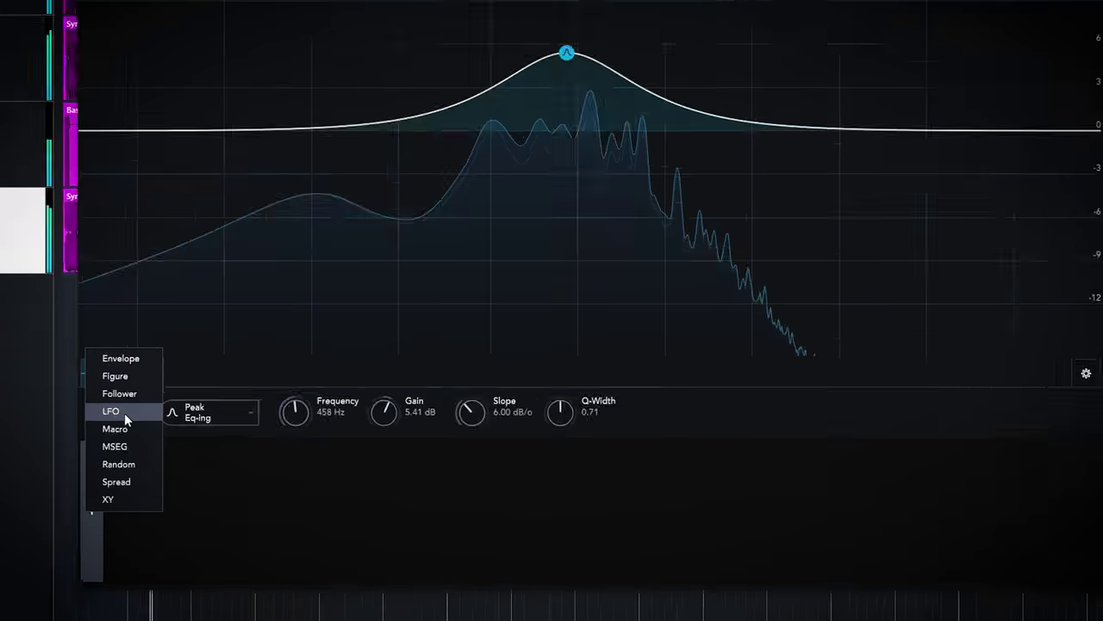
left_click(86, 333)
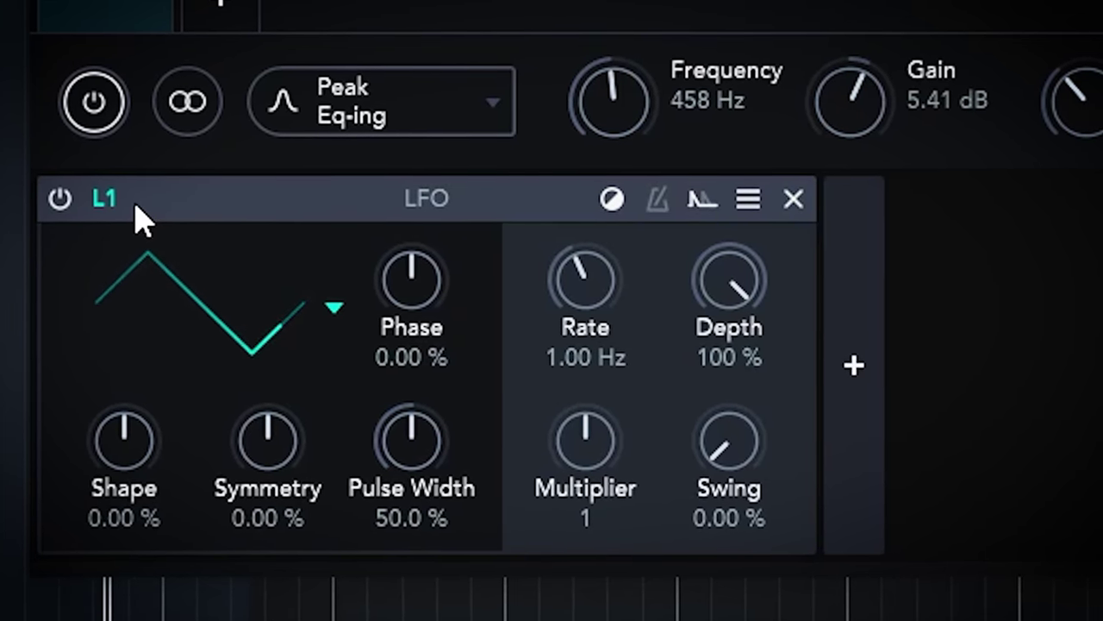
left_click_drag(107, 197, 601, 112)
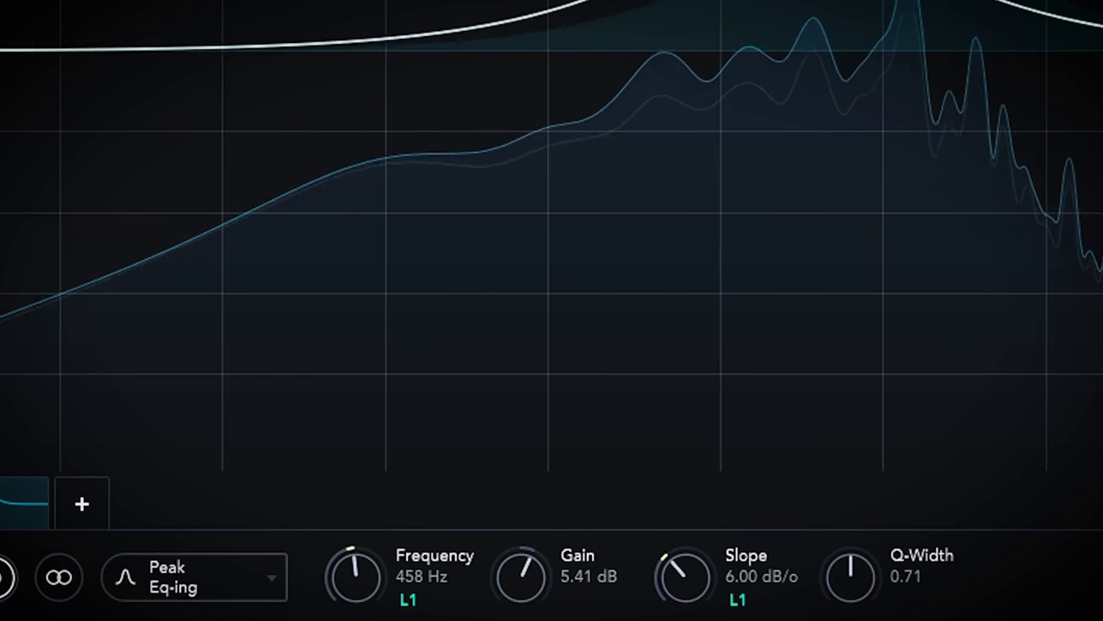
right_click(700, 591)
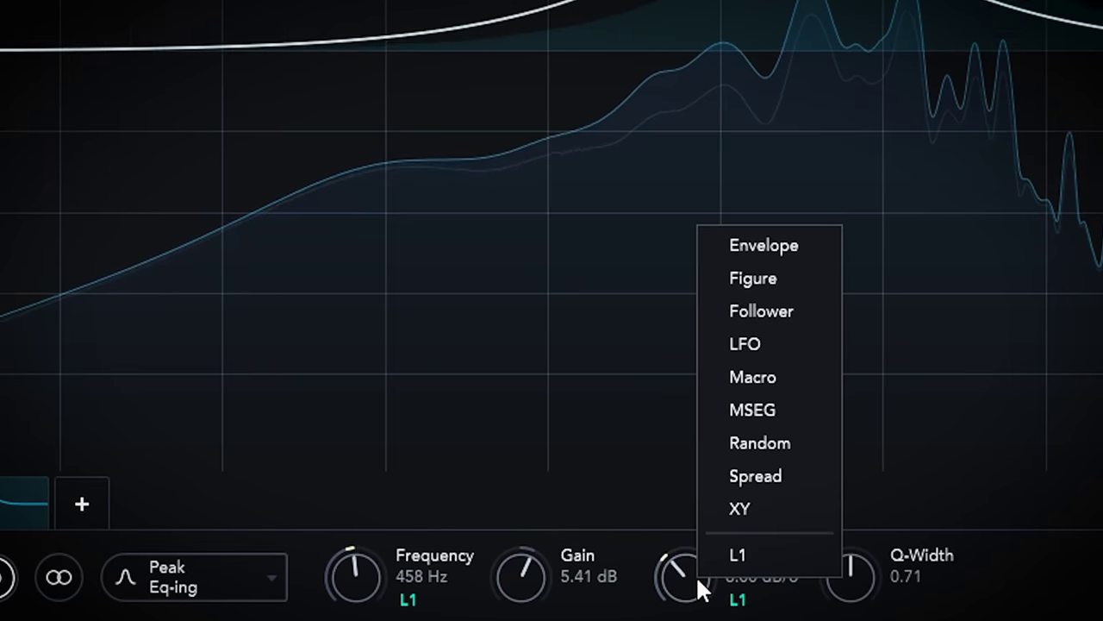
left_click(752, 553)
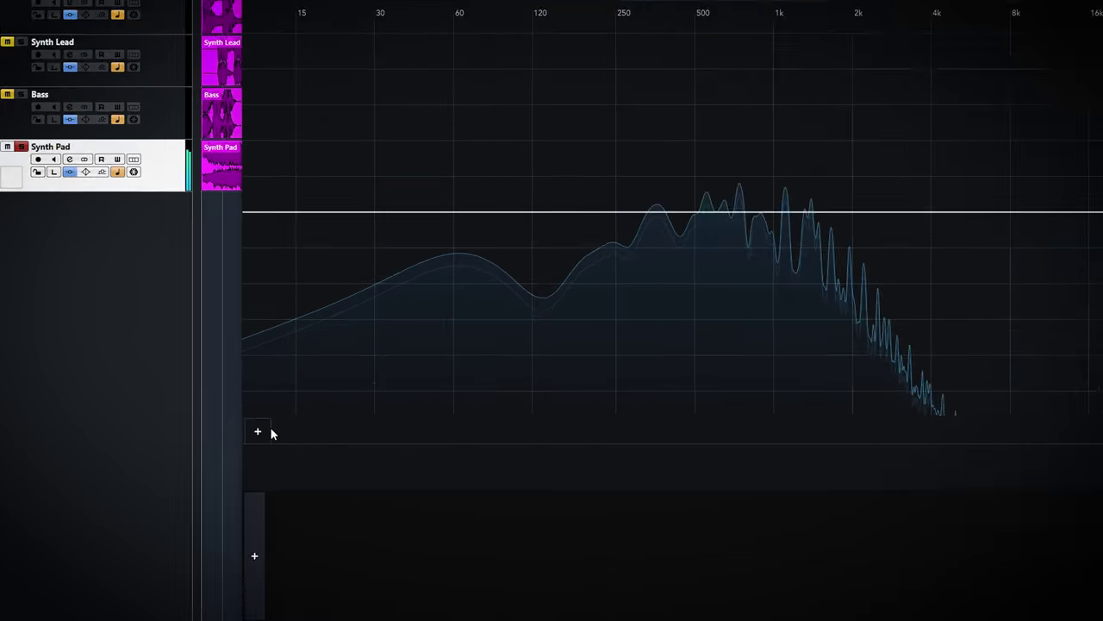
- Add a Tilt Resonant Phaser band and set Q-Width to 1.14, Spacing to 2.93 Oct., Q-Down to 0.29 and Q-Up to 1.30
left_click(238, 419)
mouse_move(559, 422)
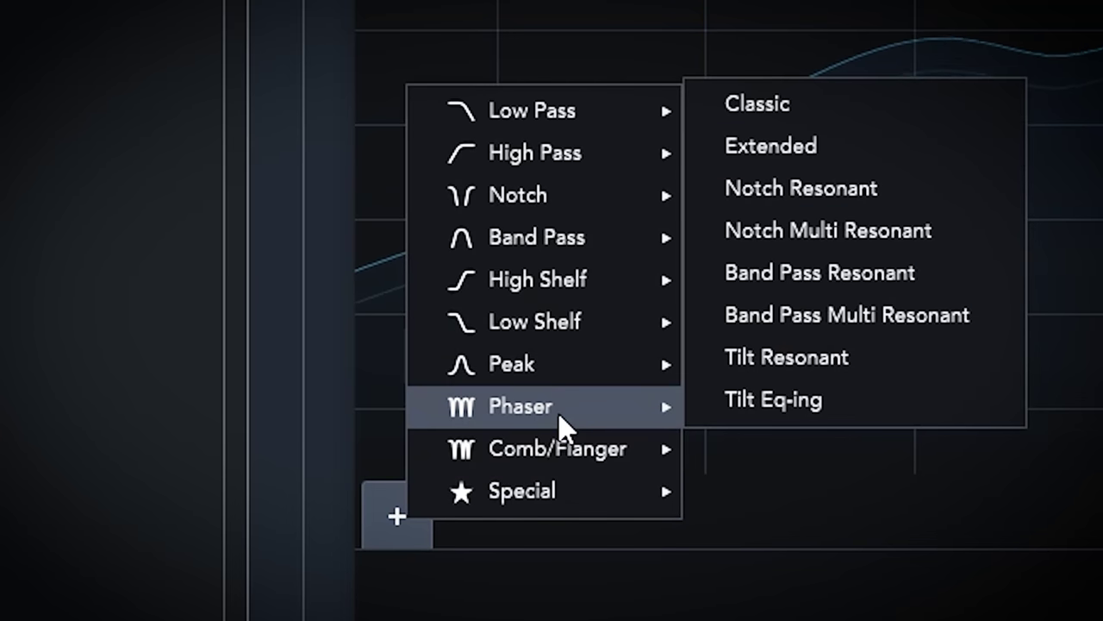
left_click(870, 364)
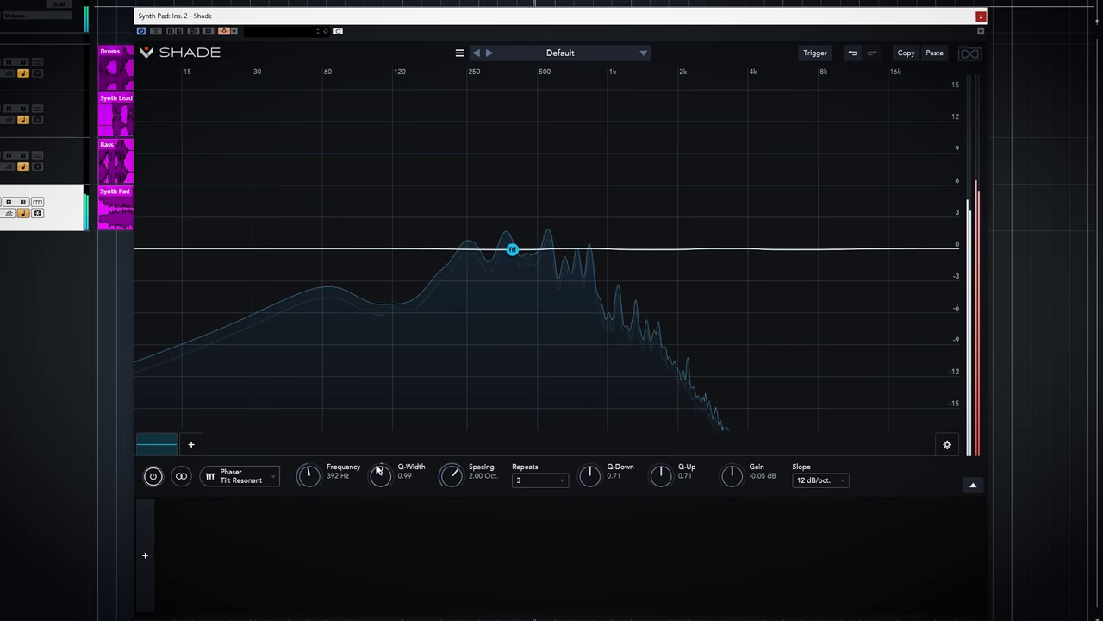
left_click_drag(450, 463, 451, 450)
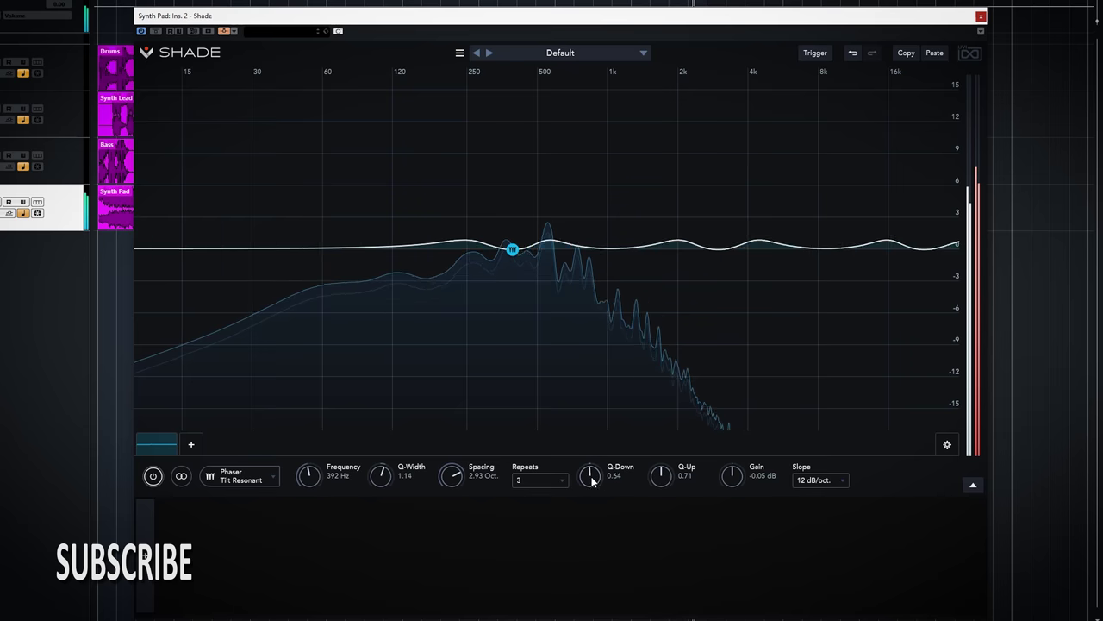
left_click_drag(589, 487, 583, 499)
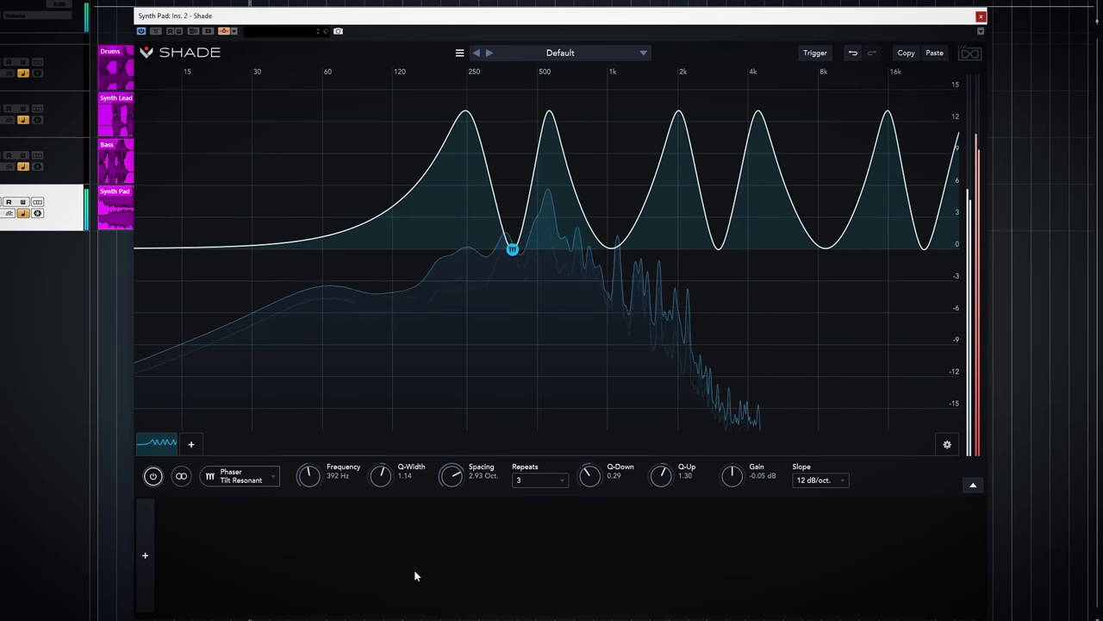
- Add a Figure modulator and set its Shape to 59.4 %
left_click(147, 555)
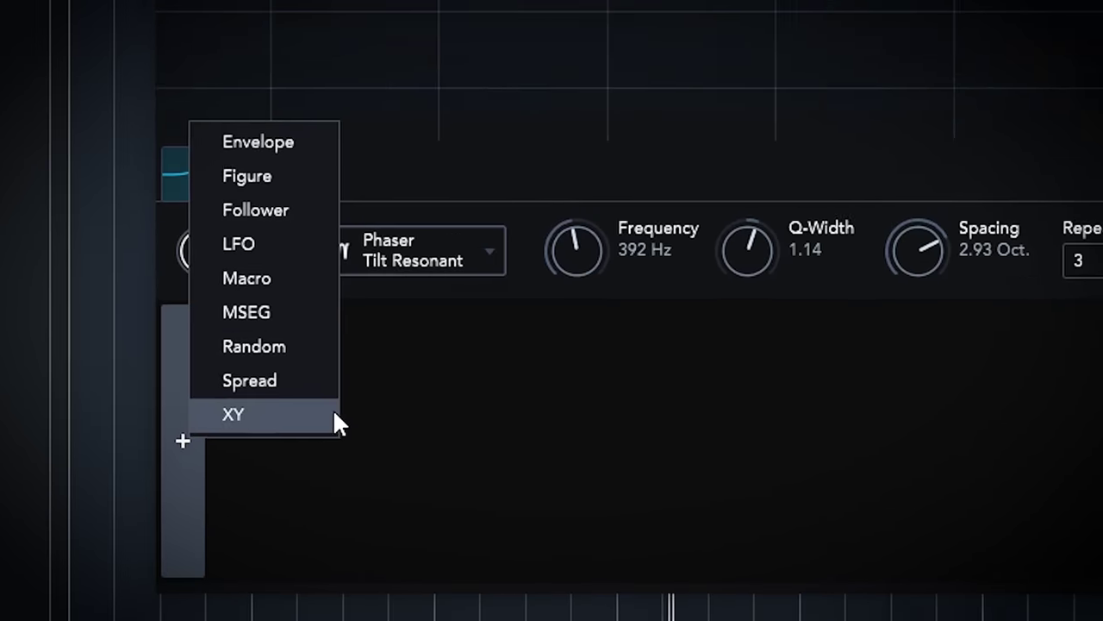
left_click(285, 176)
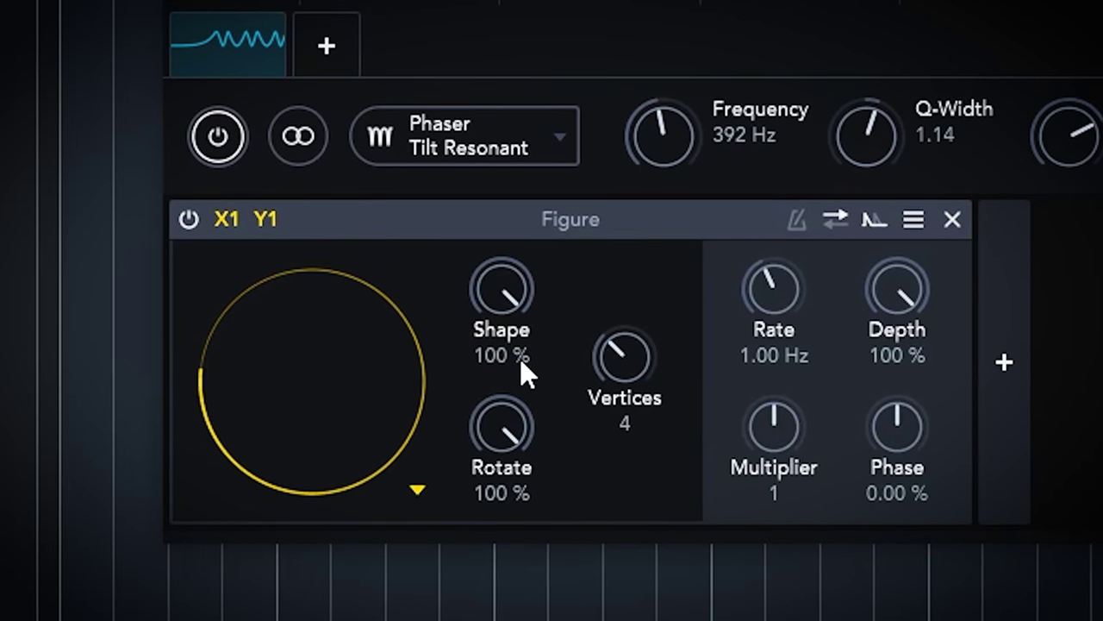
left_click_drag(496, 264, 465, 474)
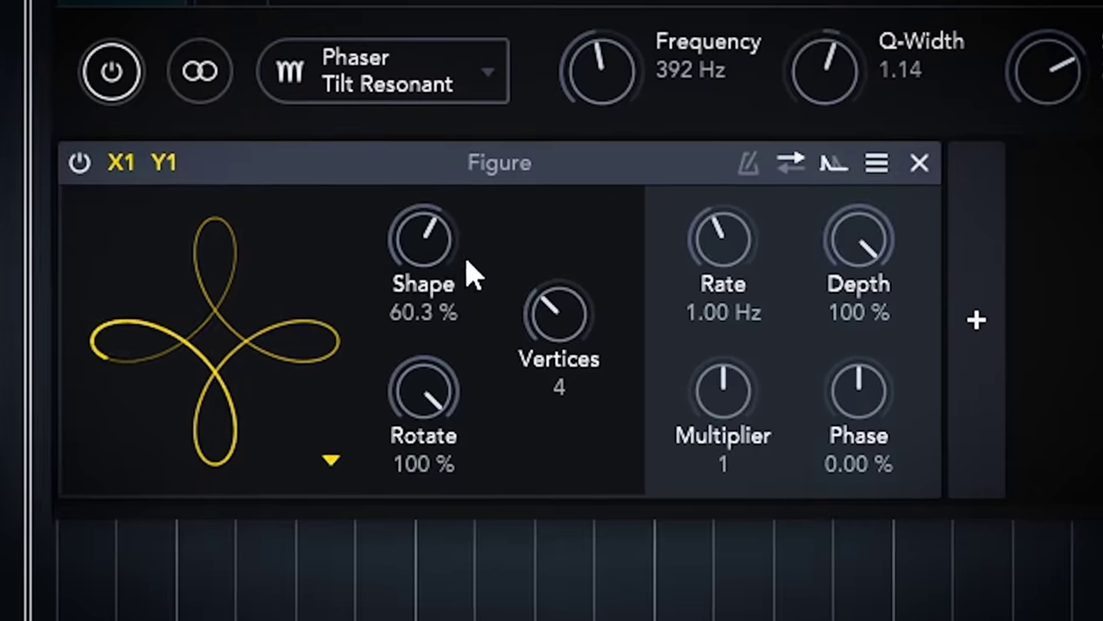
- Route the Figure's X1 output to the phaser's Q-Width and its Y1 output to Spacing
left_click_drag(502, 216, 504, 223)
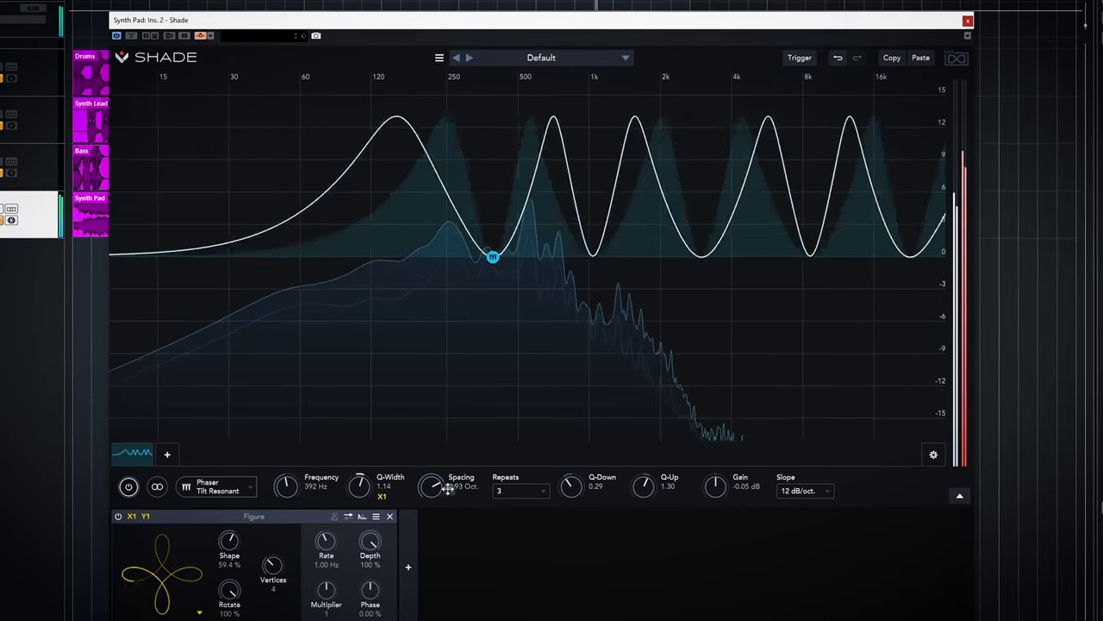
left_click_drag(440, 484, 441, 485)
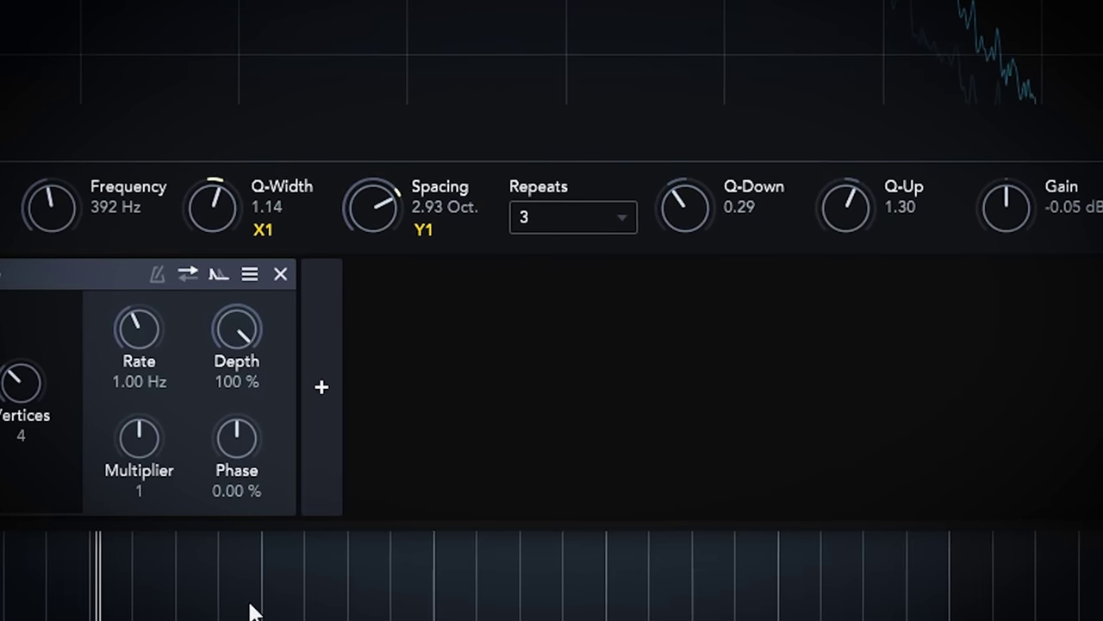
- Add an LFO modulator beside the Figure, set its Shape to 40.6 % and route it to the phaser's Frequency
left_click(319, 381)
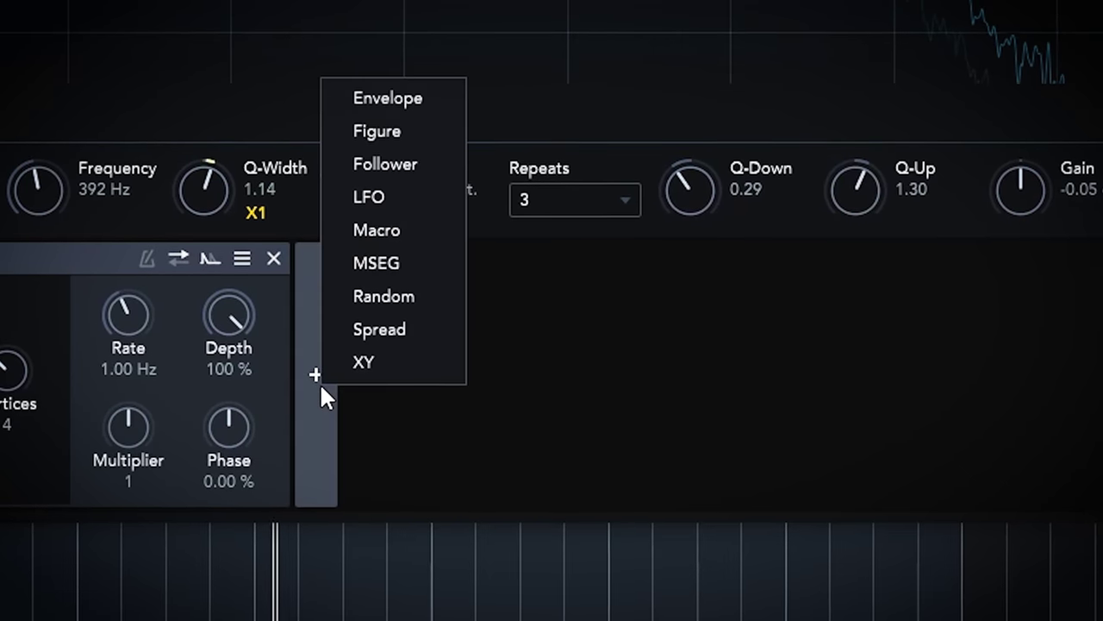
left_click(363, 187)
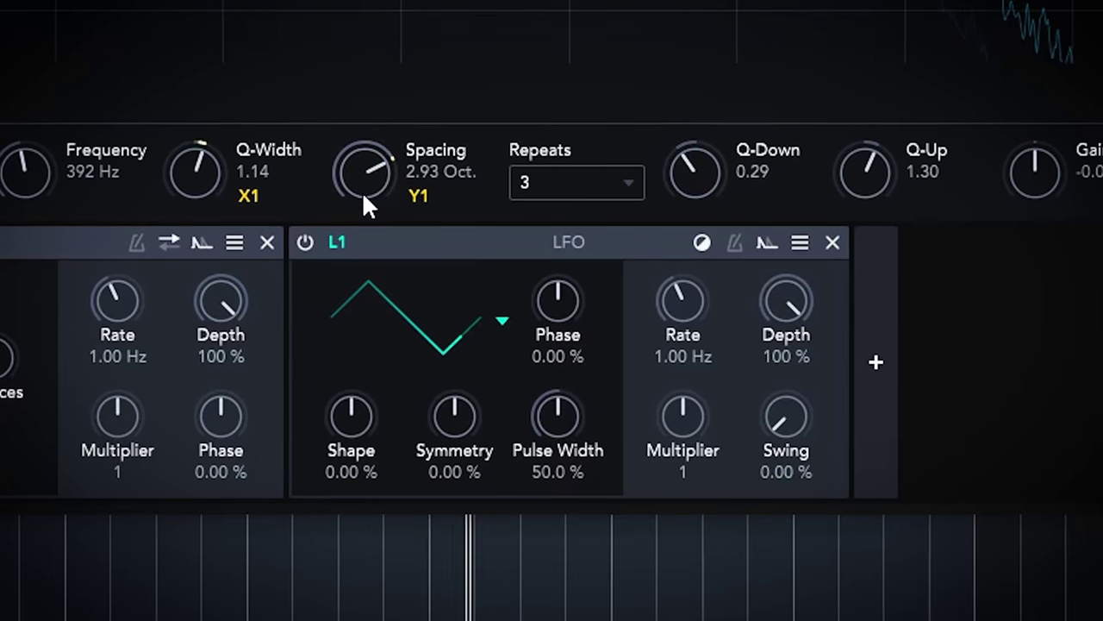
left_click_drag(349, 407, 343, 305)
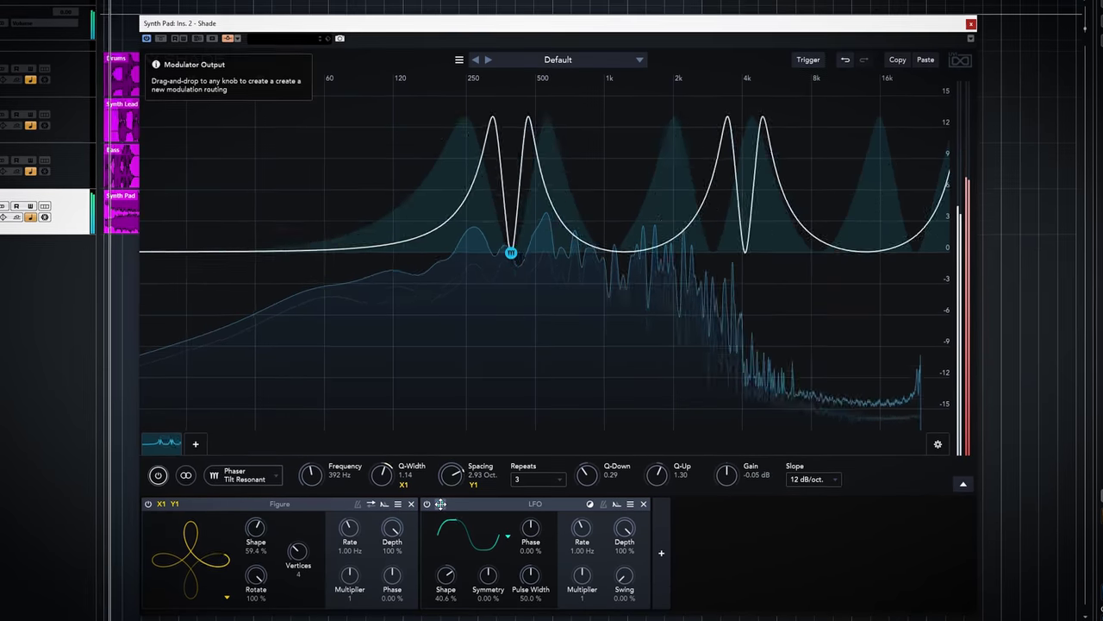
left_click_drag(441, 503, 309, 487)
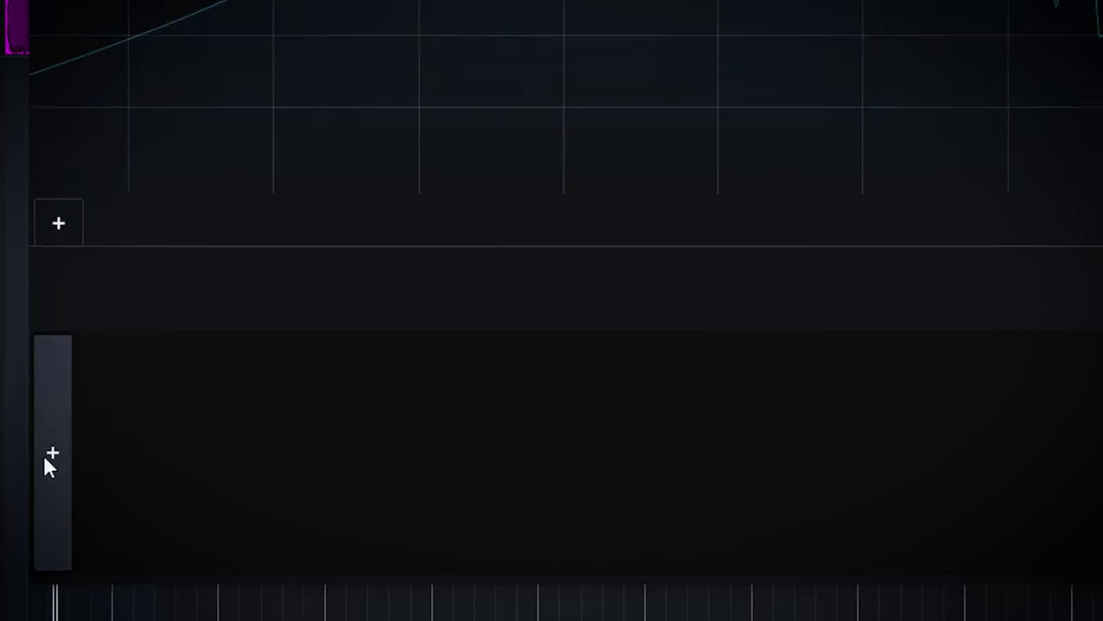
- Add an MSEG modulator, widen its curve editor and switch it to a different preset curve
left_click(215, 497)
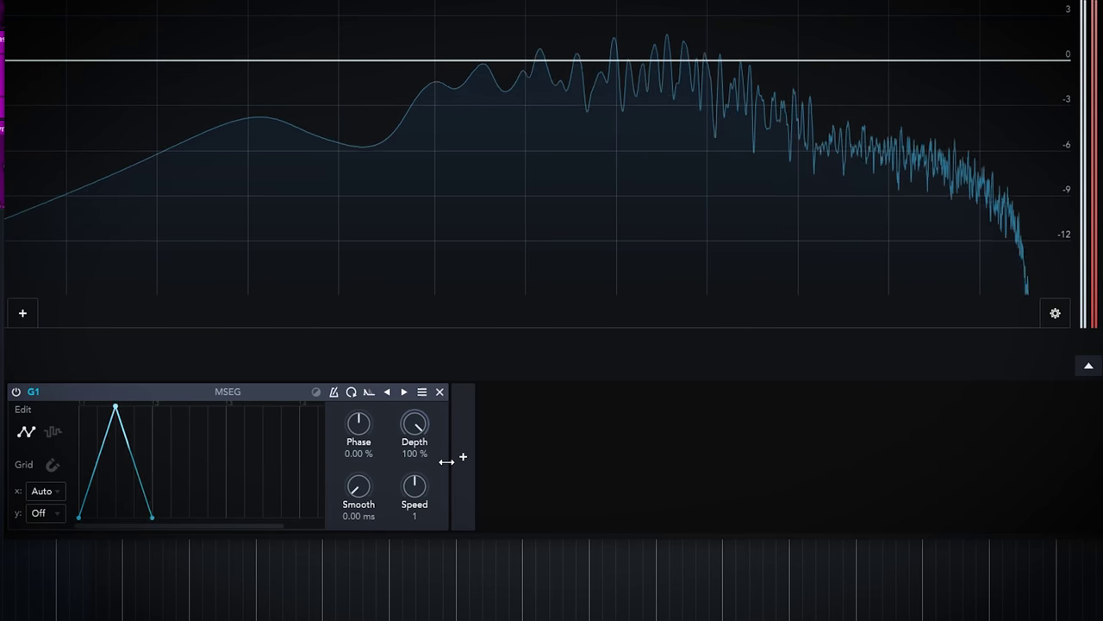
left_click_drag(447, 462, 1093, 446)
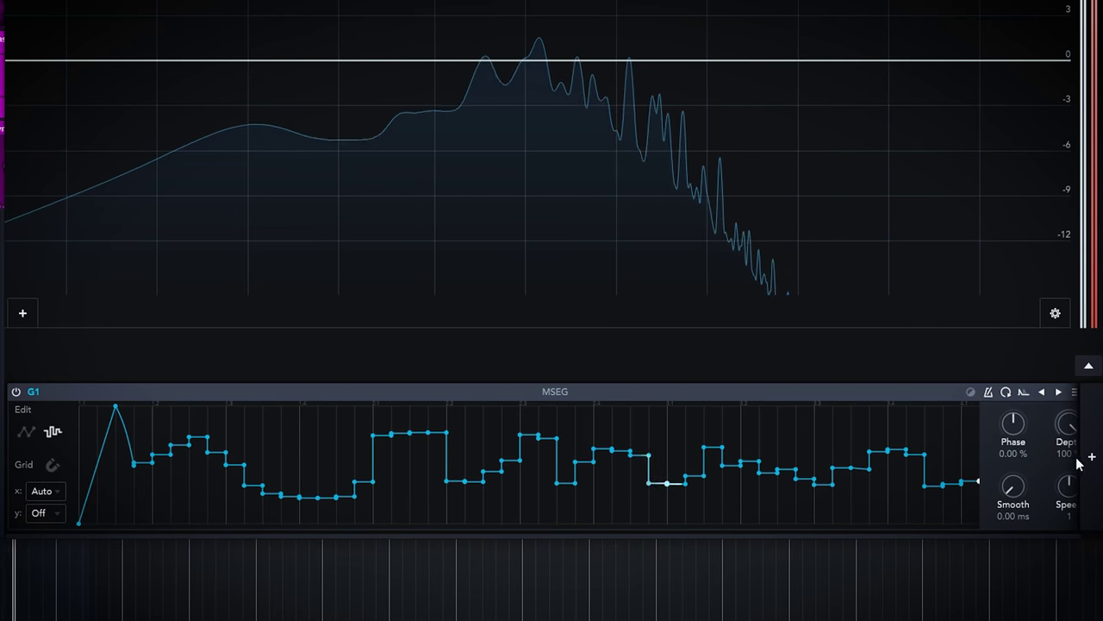
scroll(1052, 431, "right", 2)
left_click(1017, 392)
- Add a Comb/Flanger Tilt Resonant band and set it to 48.4 Hz with a gain of 5.36 dB
double_click(505, 57)
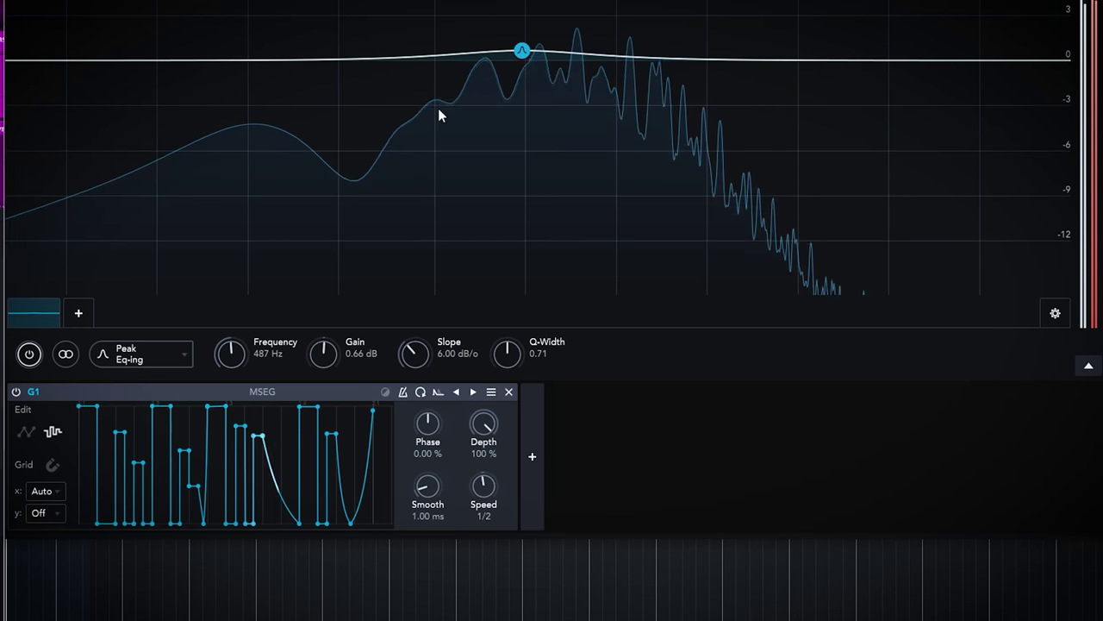
mouse_move(590, 210)
left_click(693, 189)
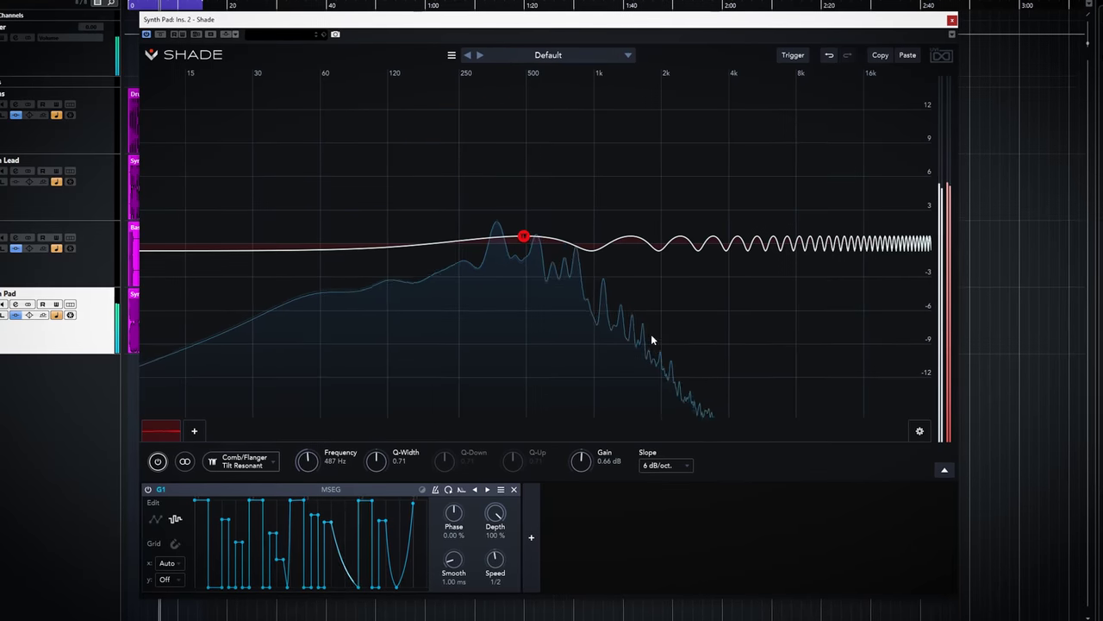
left_click_drag(524, 235, 523, 222)
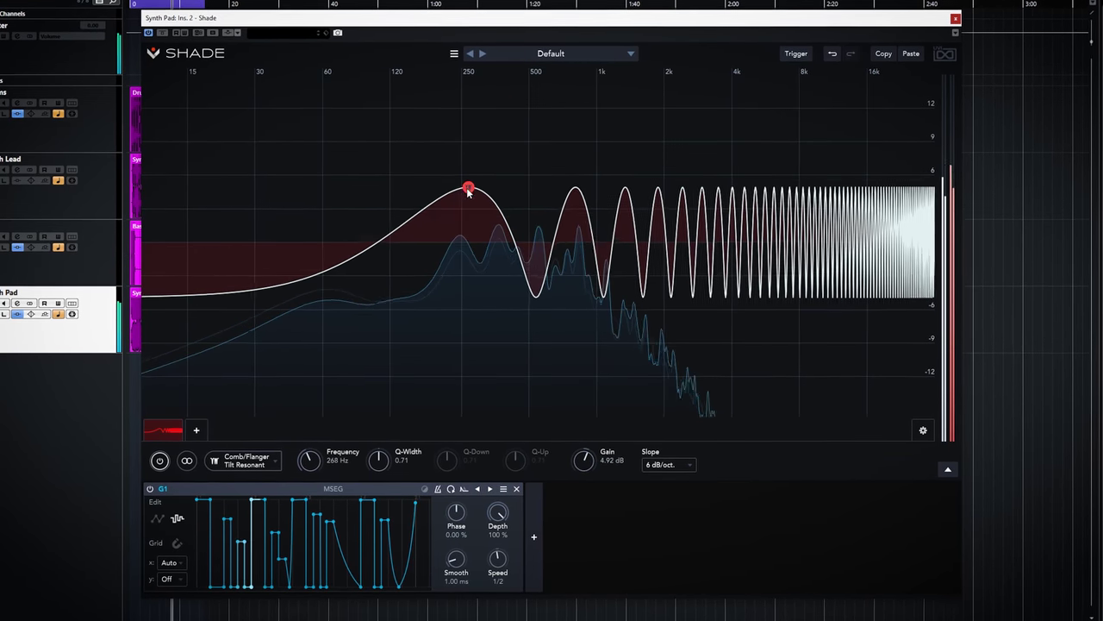
left_click_drag(375, 181, 300, 181)
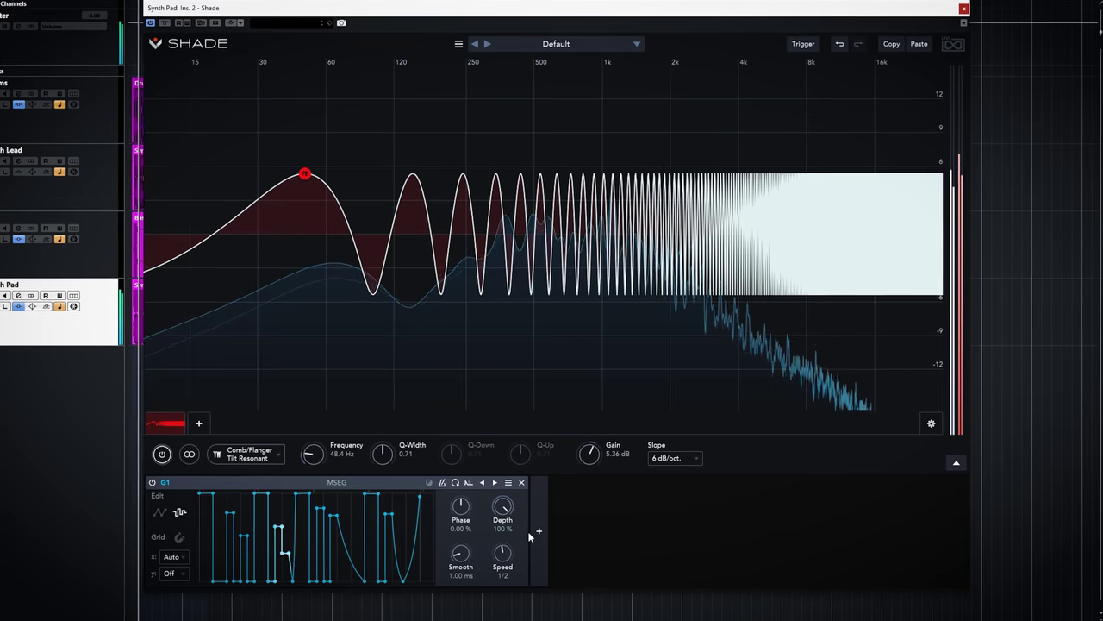
- Route the MSEG to the comb band's Frequency and Q-Width, and lower the tallest points in the middle of its curve
mouse_move(526, 533)
left_mouse_down()
mouse_move(536, 538)
mouse_move(519, 543)
left_mouse_up()
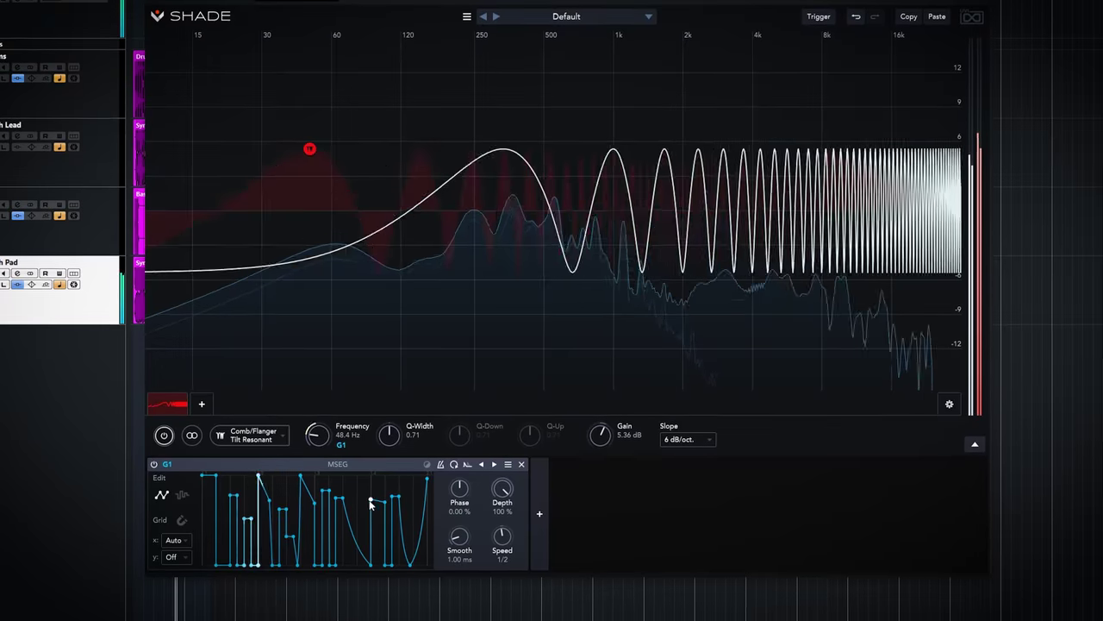
left_click_drag(259, 474, 261, 516)
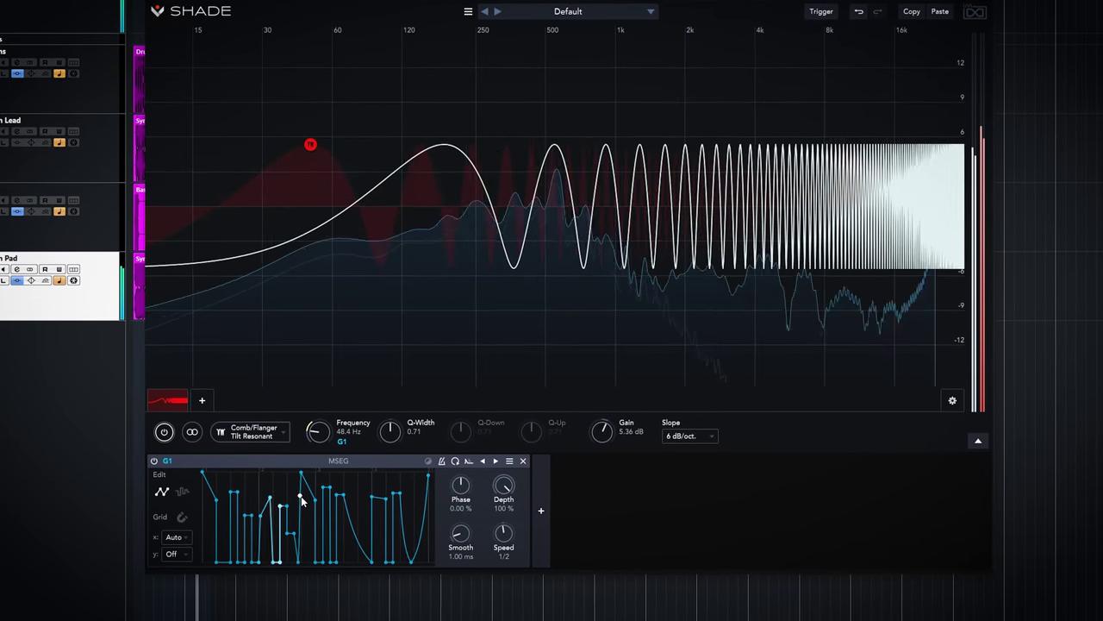
left_click_drag(303, 473, 311, 500)
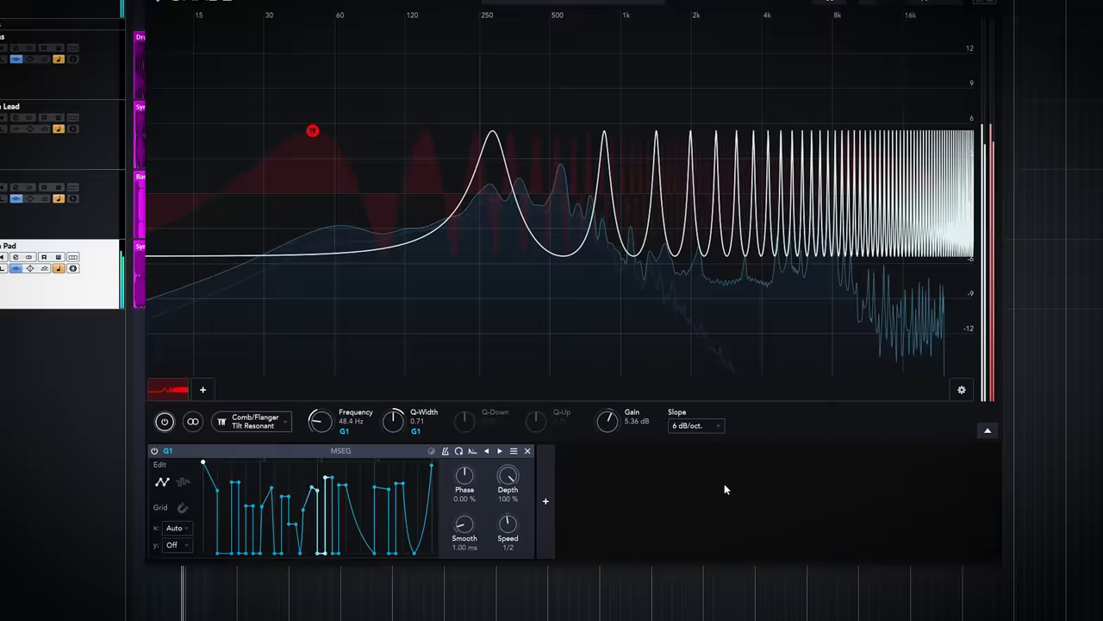
- Add a Figure modulator beside the MSEG and set Rotate to 68.3 %, Shape to 59.4 % and Vertices to 3
left_click(545, 503)
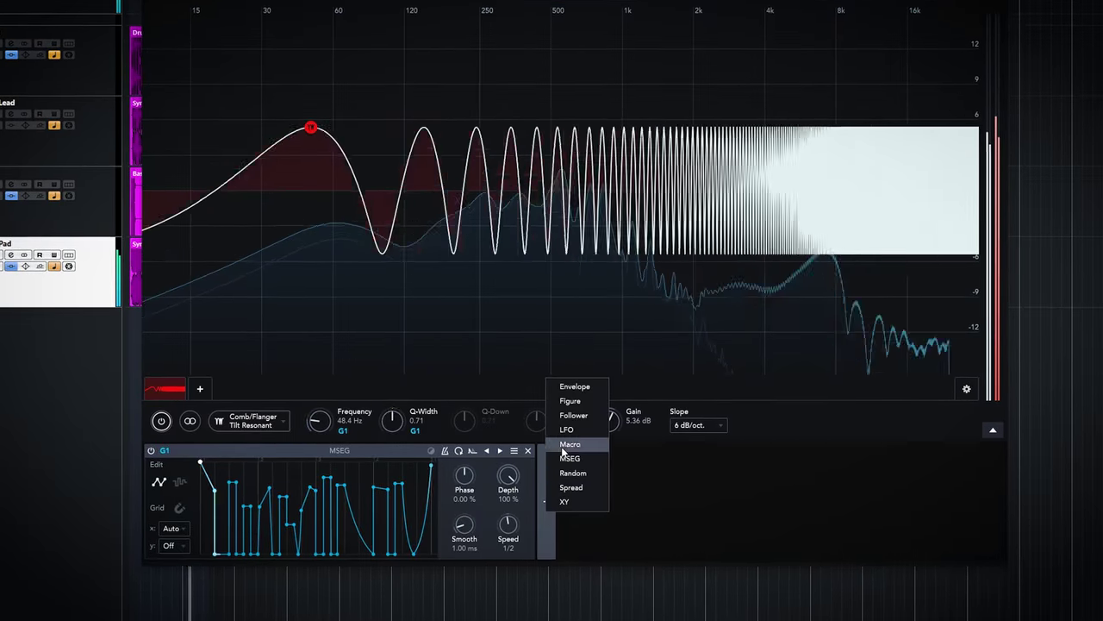
left_click(571, 401)
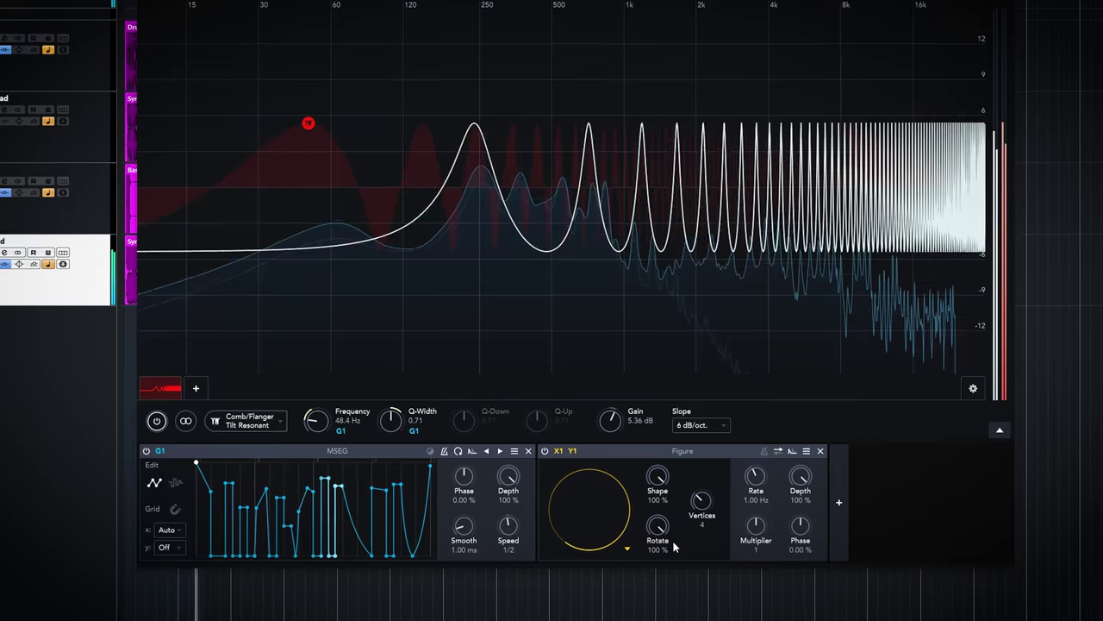
left_click_drag(658, 527, 655, 572)
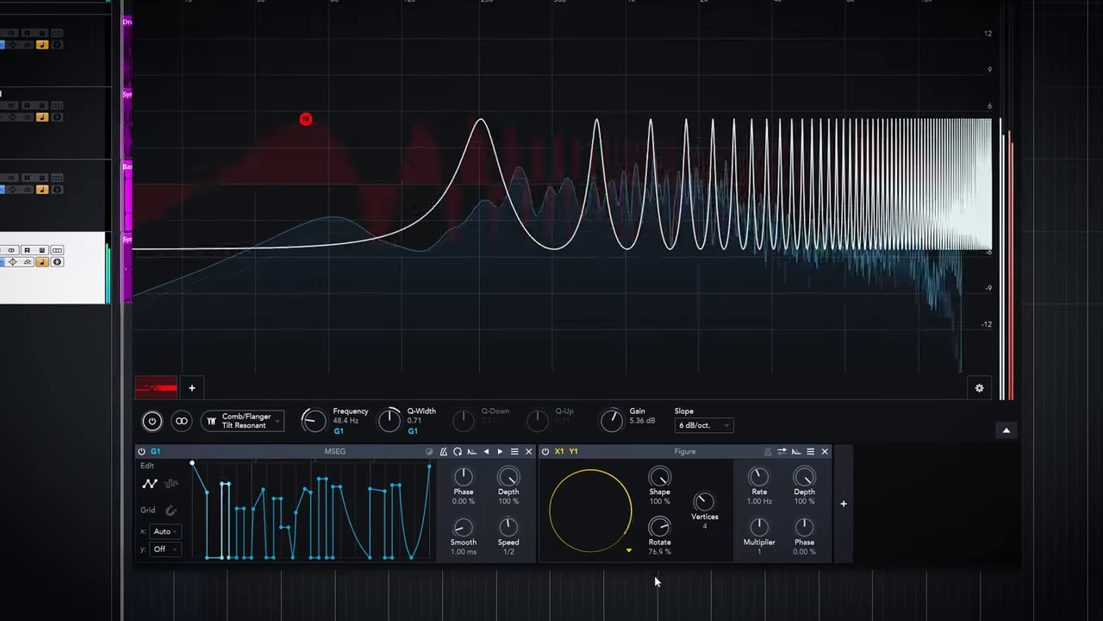
left_click_drag(659, 478, 654, 566)
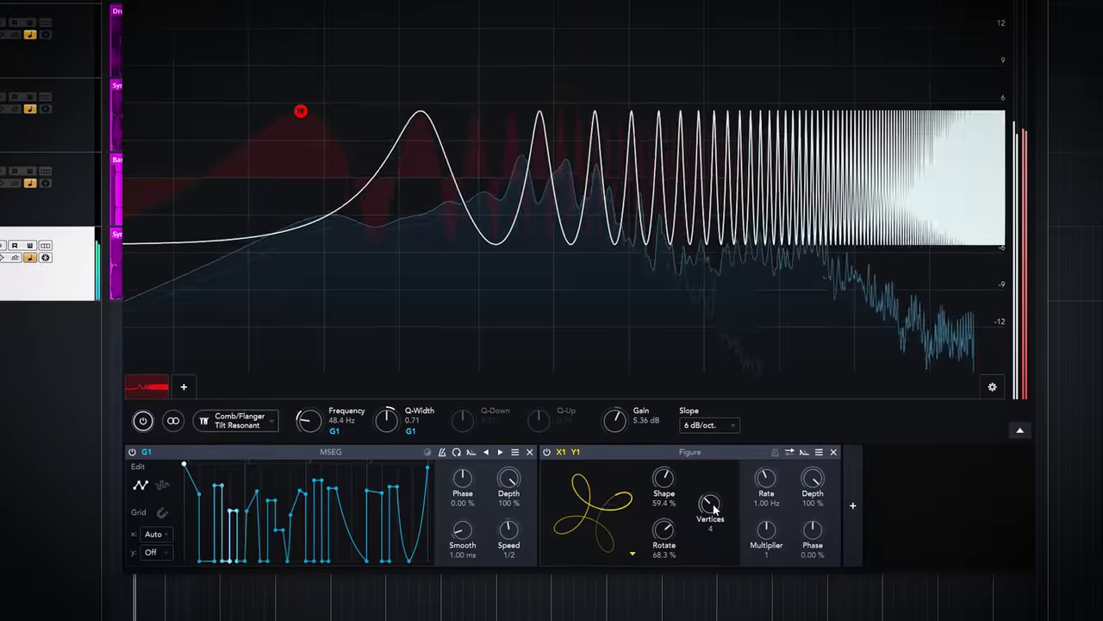
left_click_drag(722, 472, 714, 534)
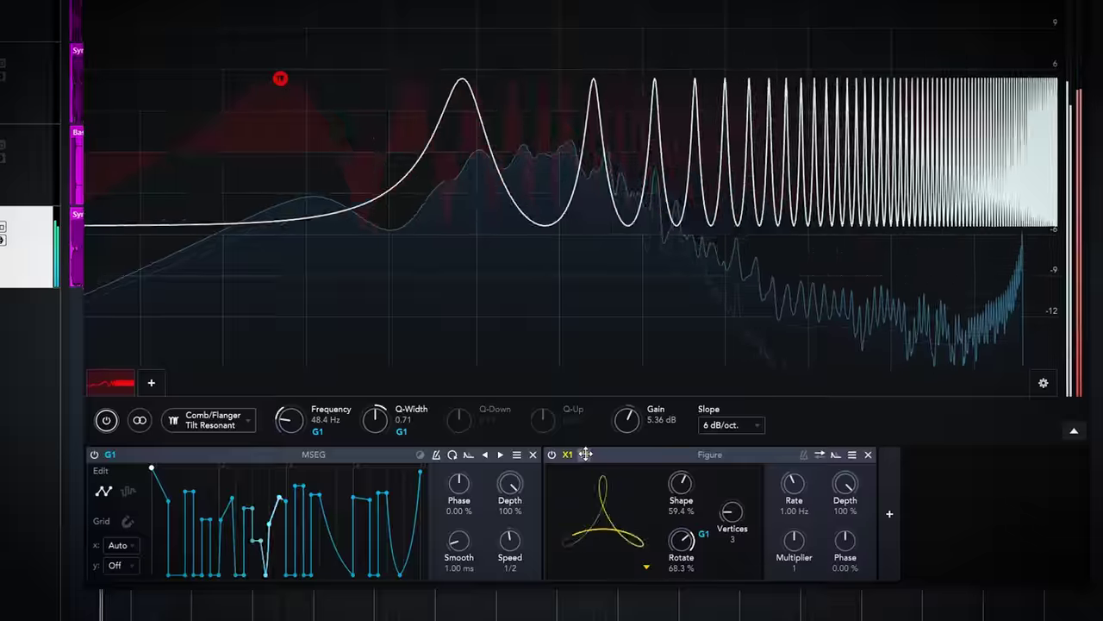
- Route the Figure's Y1 output to the comb band's Q-Width and its X1 output to Frequency
left_click_drag(585, 454, 403, 427)
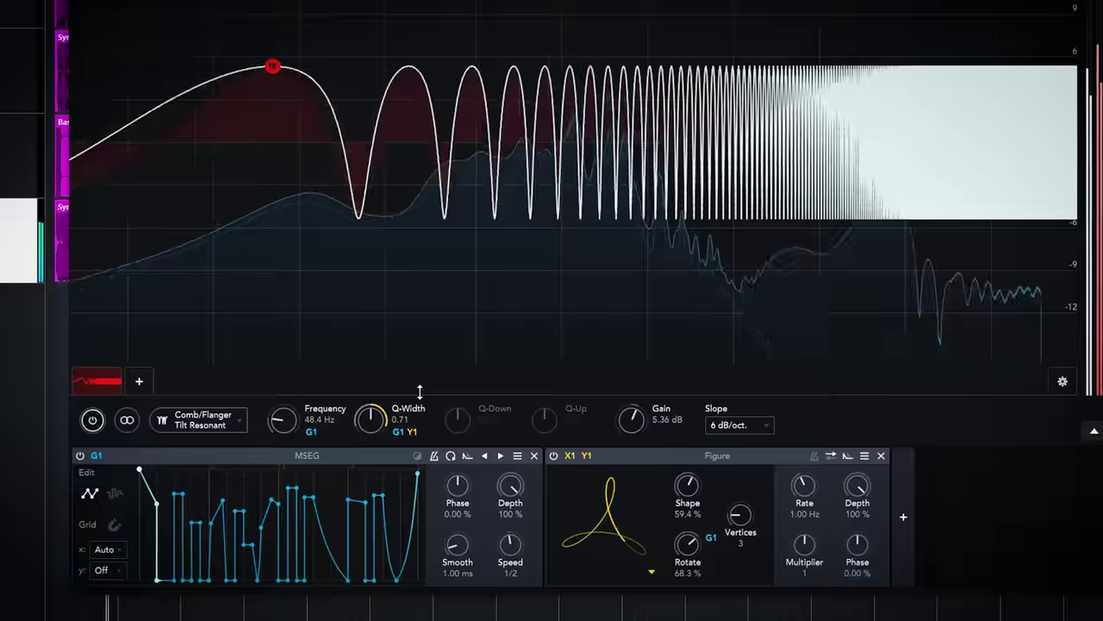
left_click_drag(562, 459, 308, 427)
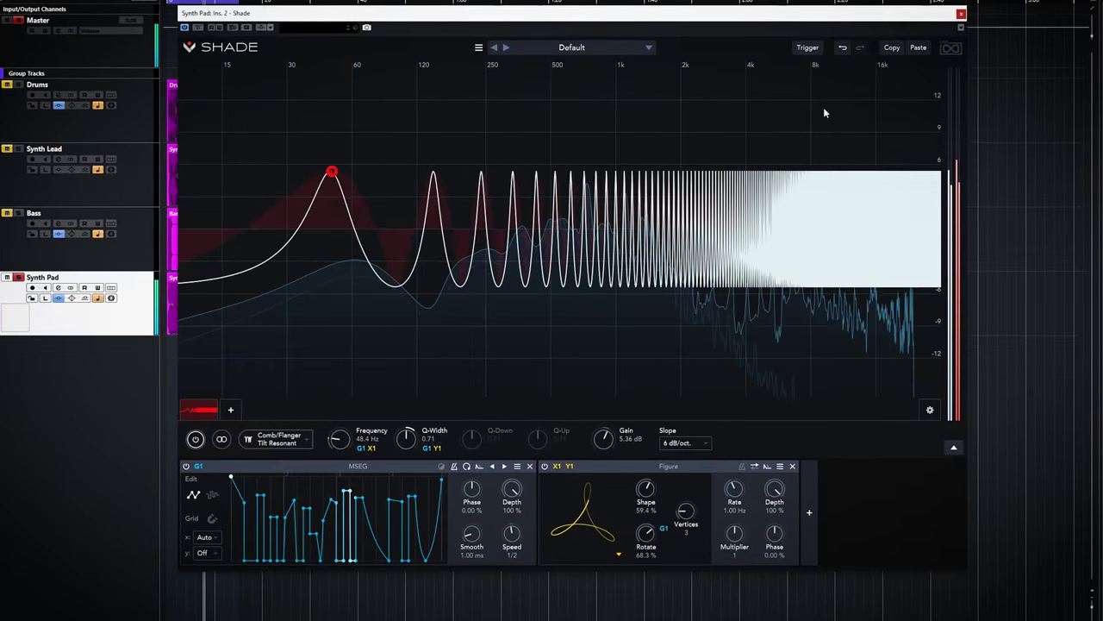
- Keep the audio trigger's source set to Direct and switch the trigger mode to MIDI
left_click(808, 48)
left_click(775, 119)
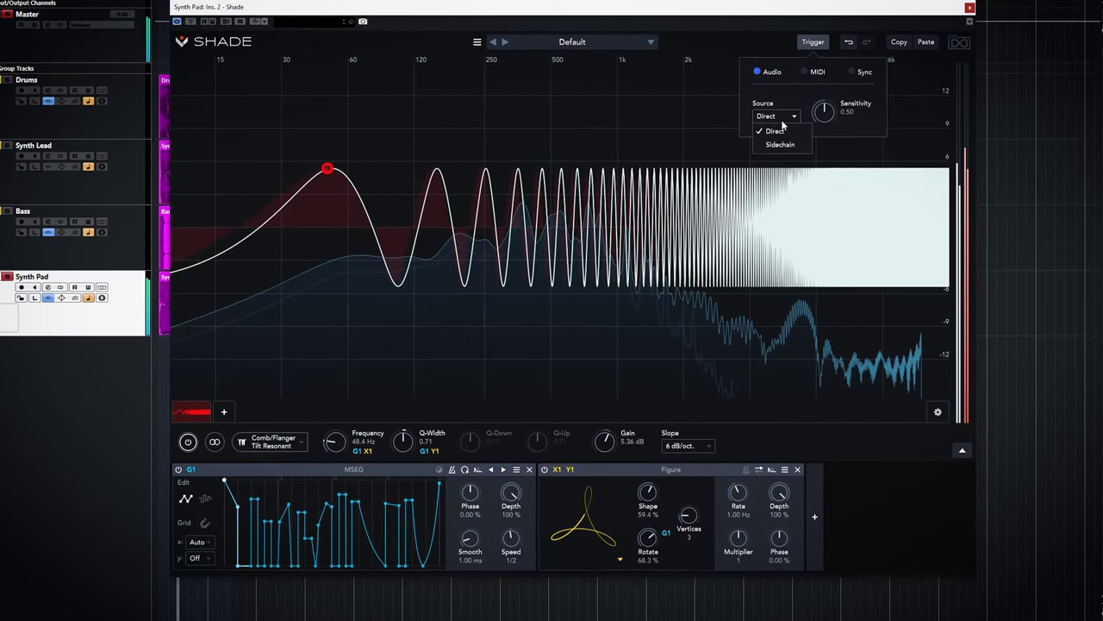
left_click(775, 129)
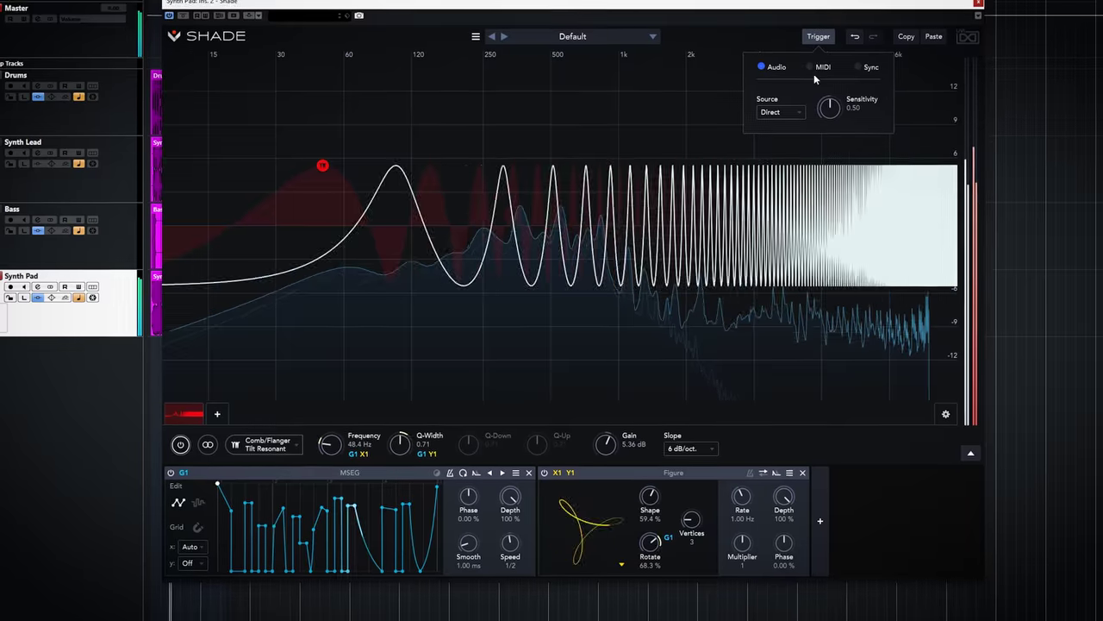
left_click(816, 66)
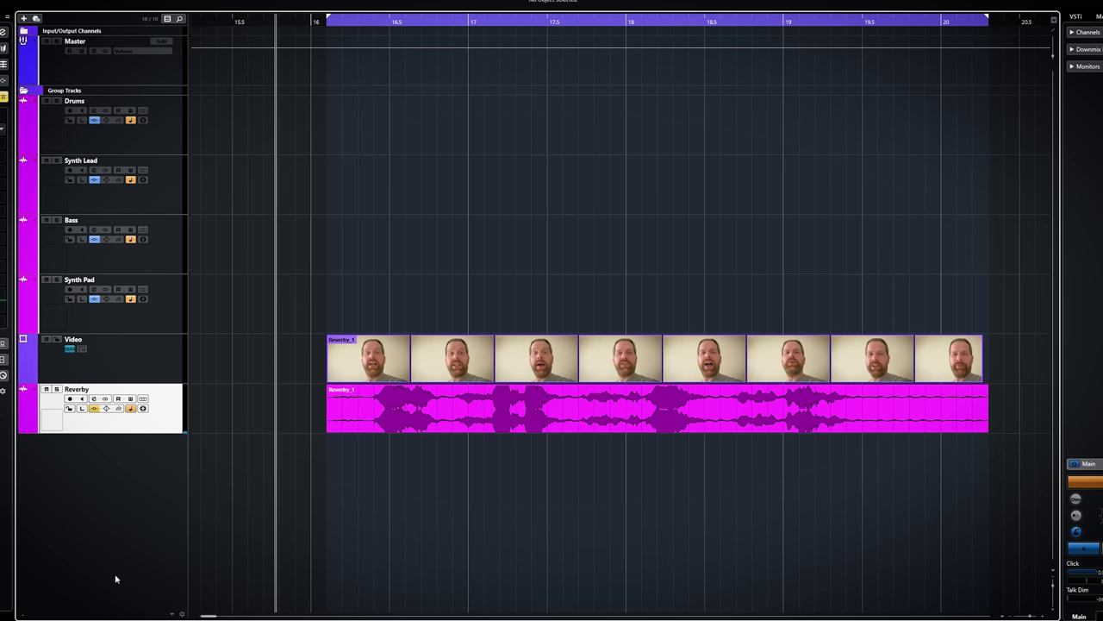
- Show the Video Player and play the Reverby clip, first on its own and again with its Shade insert open
key("F8")
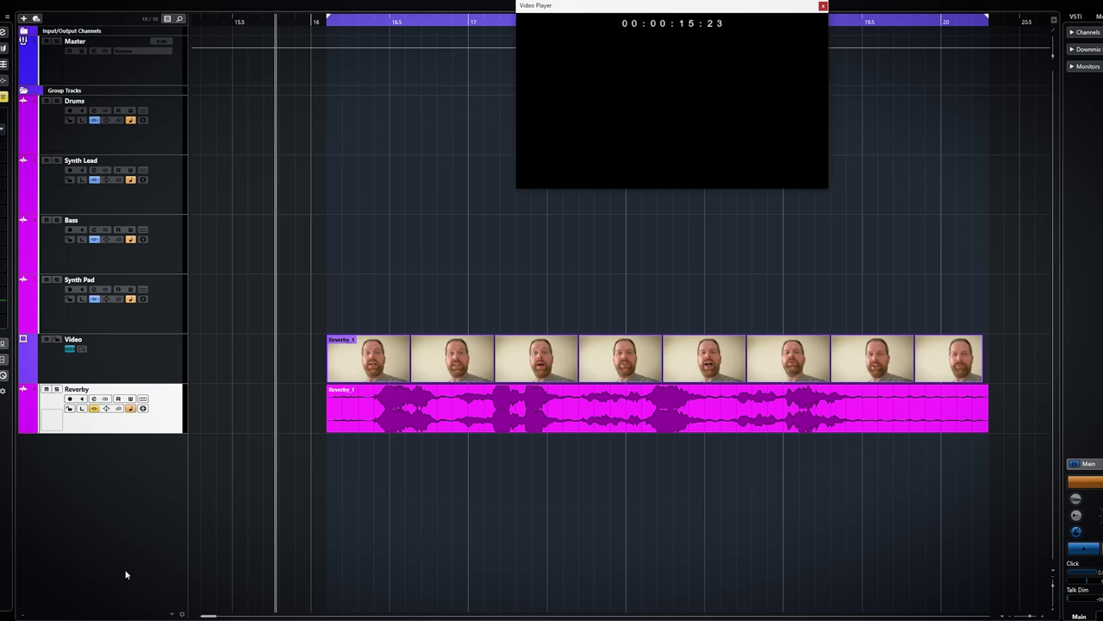
key("space")
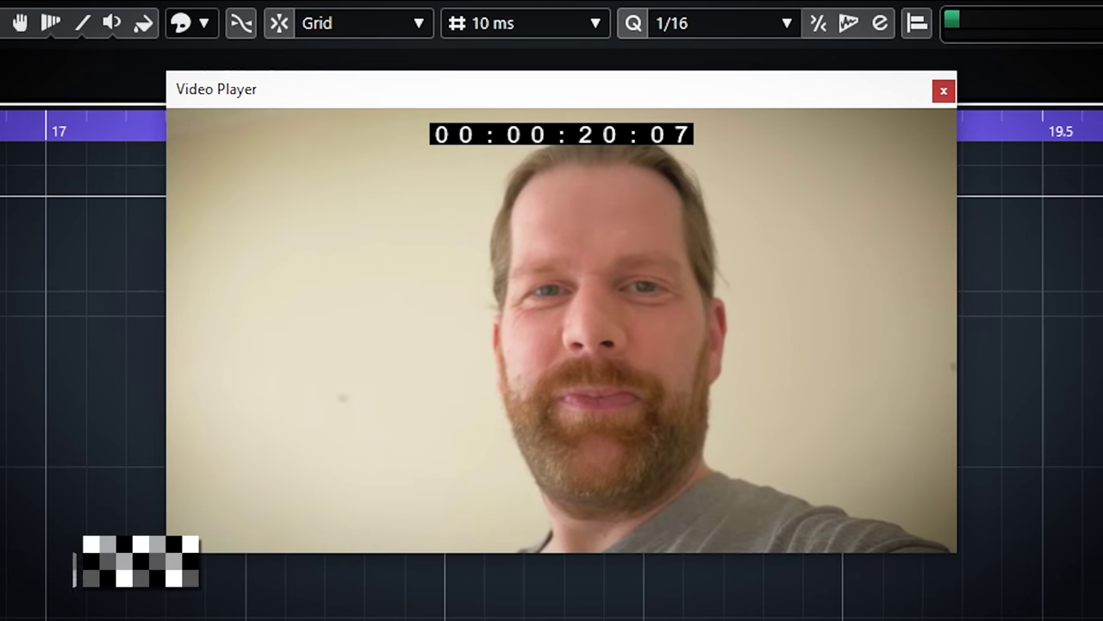
key("space")
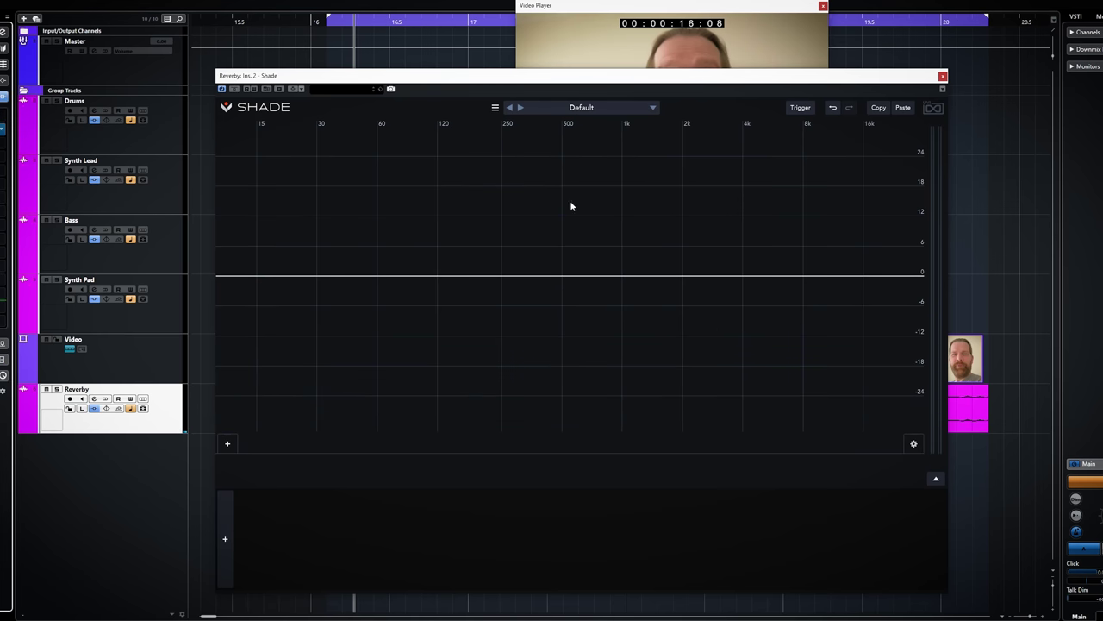
key("space")
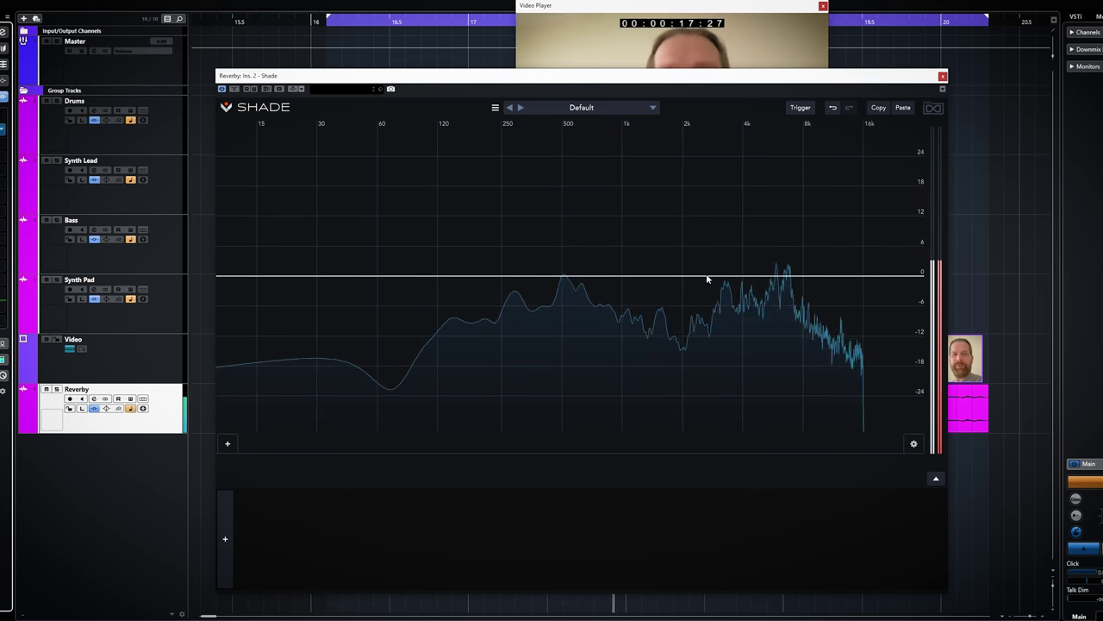
- Add a peak band at 2.21 kHz with 15.9 dB gain, and route a new Follower modulator to its Gain
left_click(714, 275)
left_click_drag(714, 275, 692, 196)
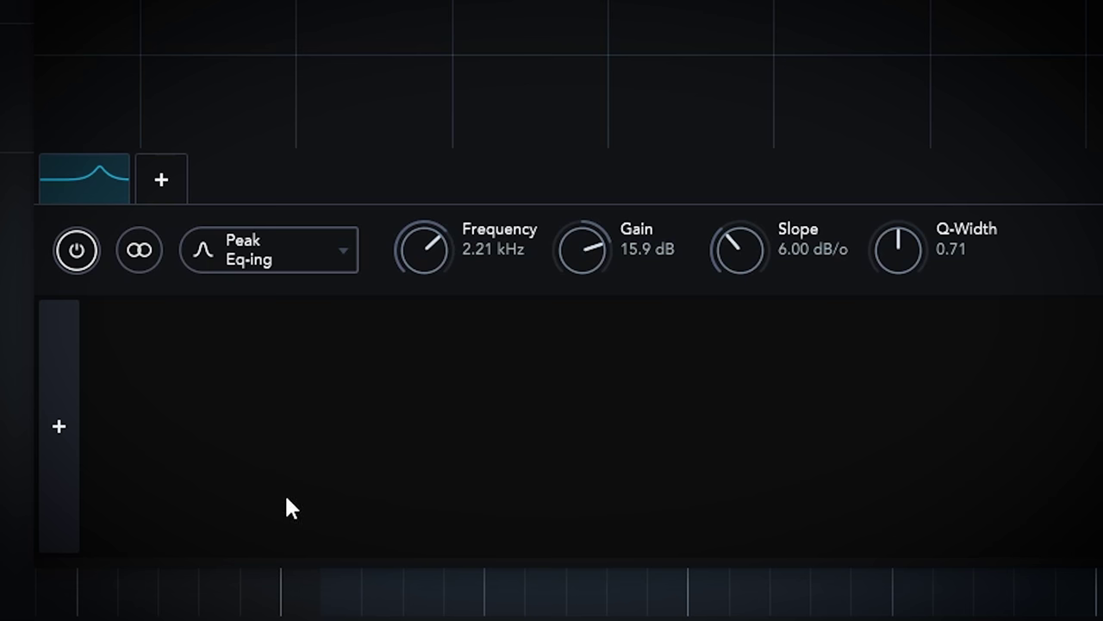
left_click(53, 424)
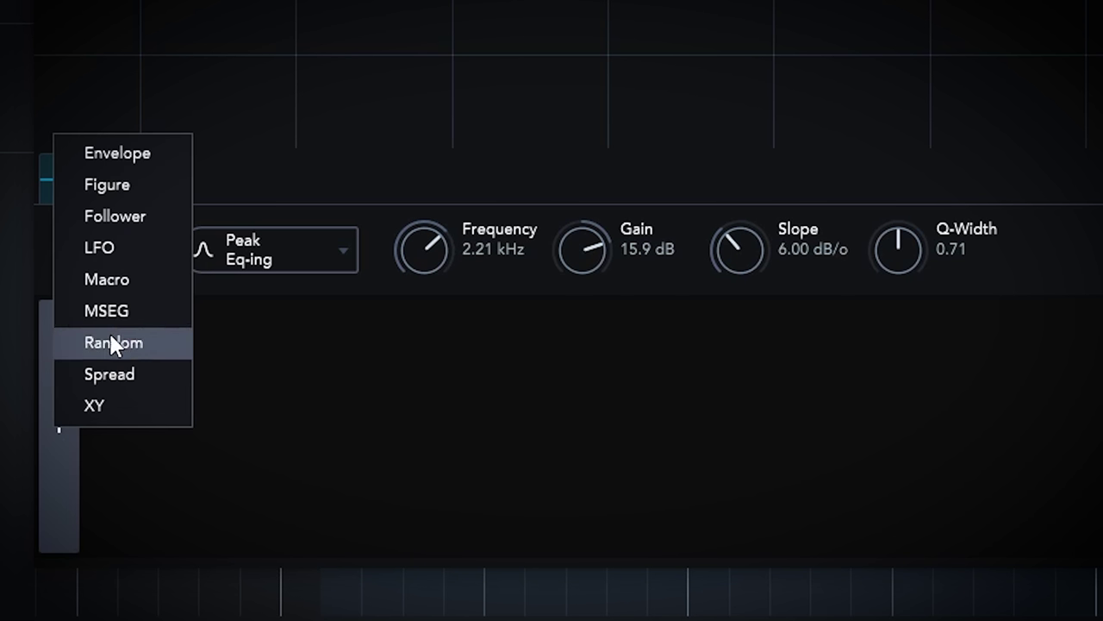
left_click(124, 216)
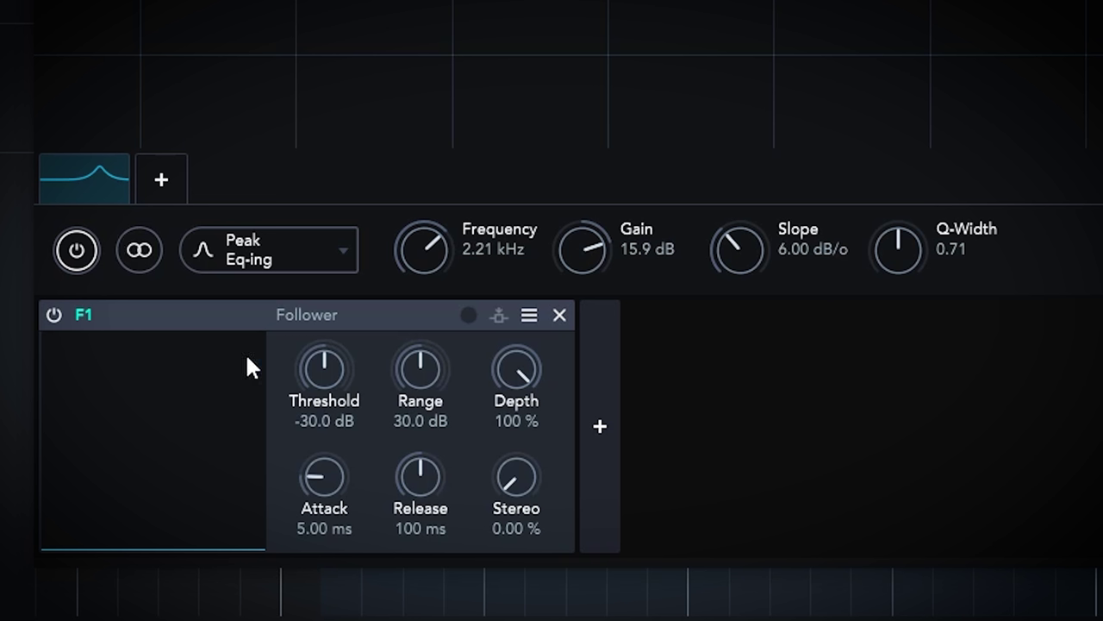
left_click_drag(88, 316, 571, 334)
left_click_drag(615, 287, 591, 249)
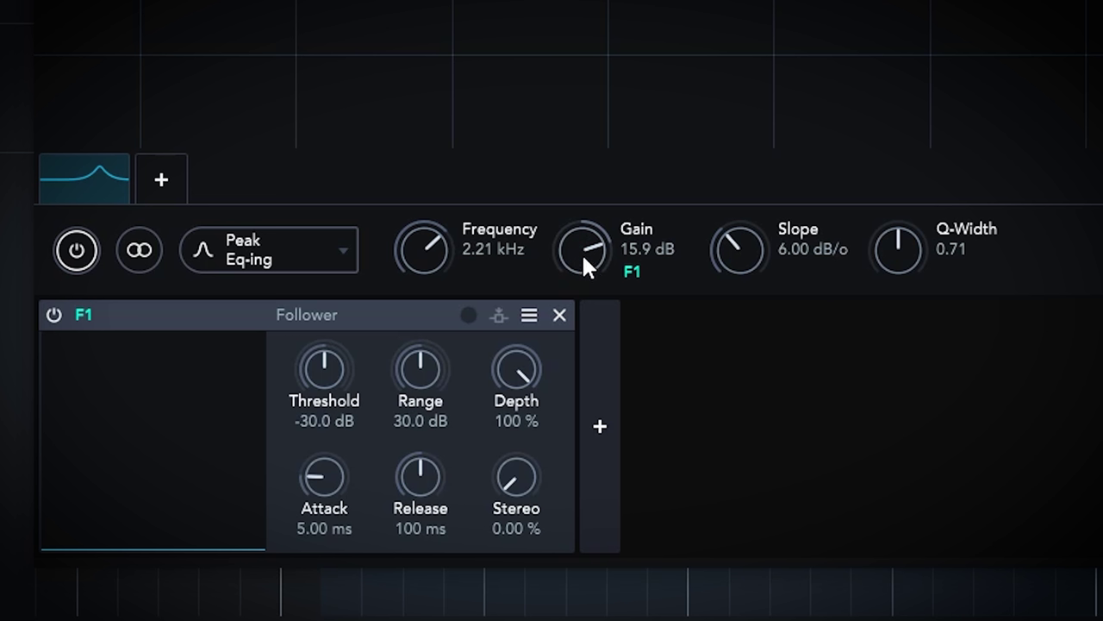
- Set the Follower-modulated peak band's Gain to -15.3 dB and its Q-Width to 0.30 while the clip plays
left_click_drag(584, 258, 581, 313)
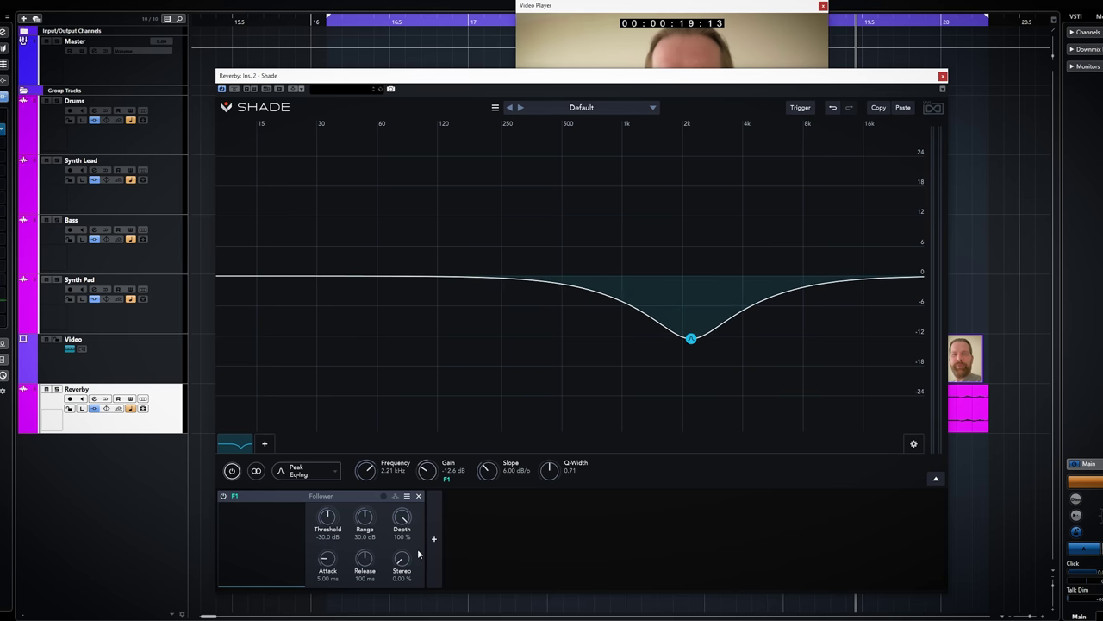
key("space")
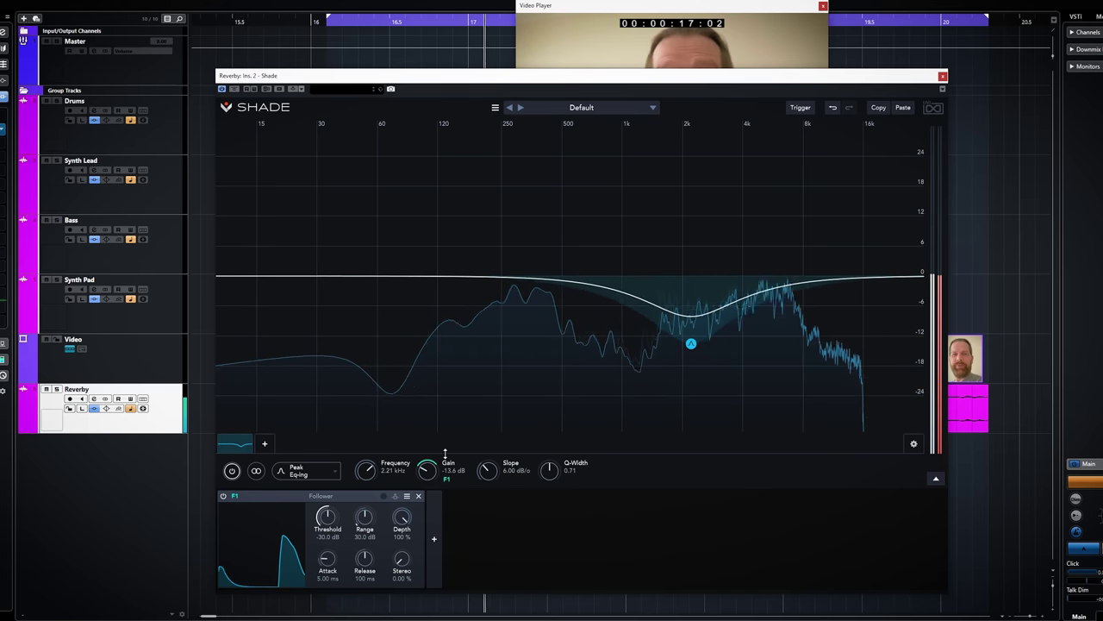
left_click_drag(549, 470, 529, 486)
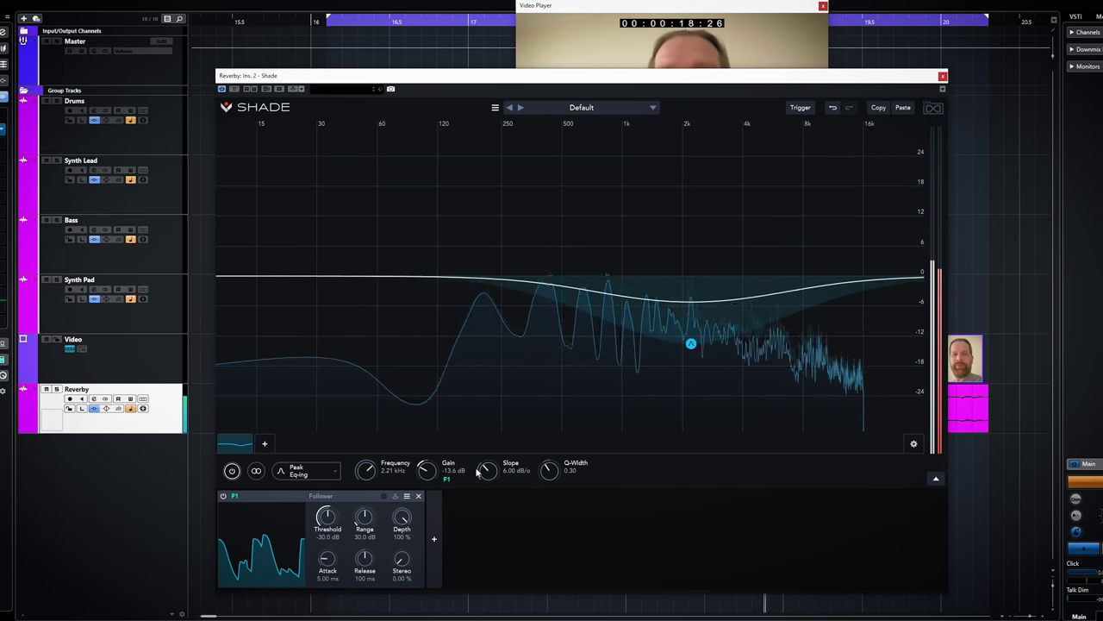
scroll(423, 477, "down", 3)
scroll(423, 477, "down", 1)
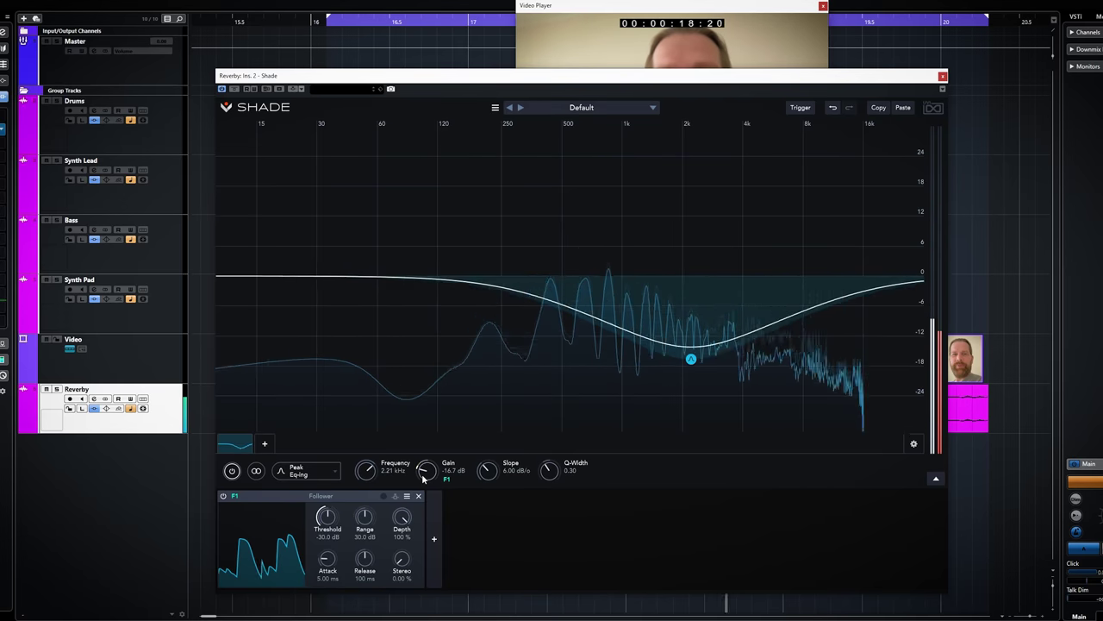
scroll(423, 477, "up", 2)
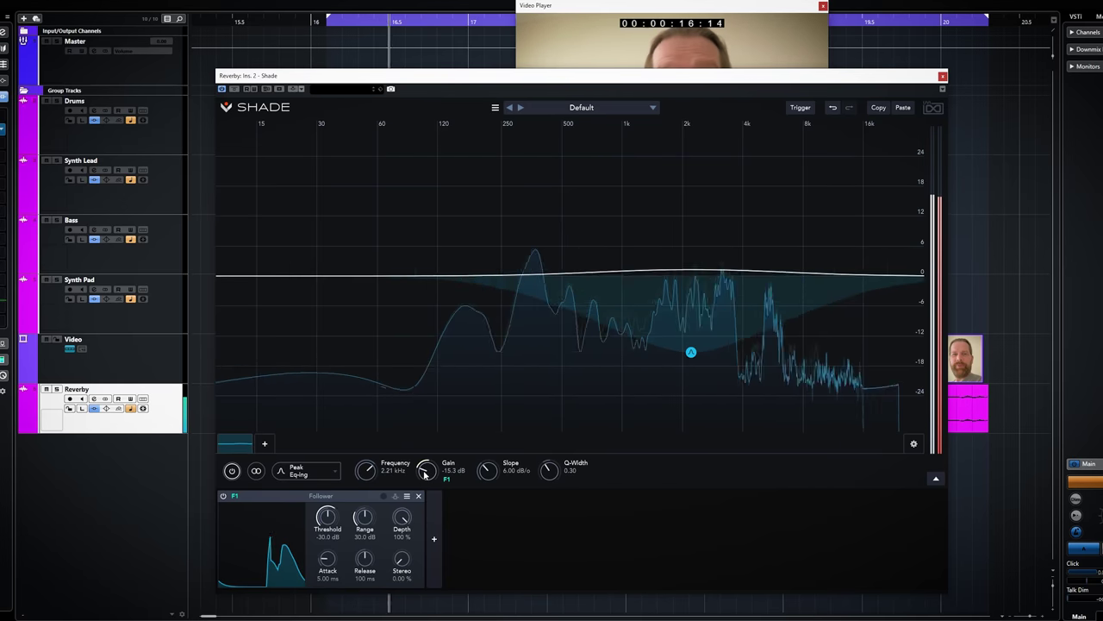
- Compare the Reverby clip with the plugin bypassed and re-enabled
key("space")
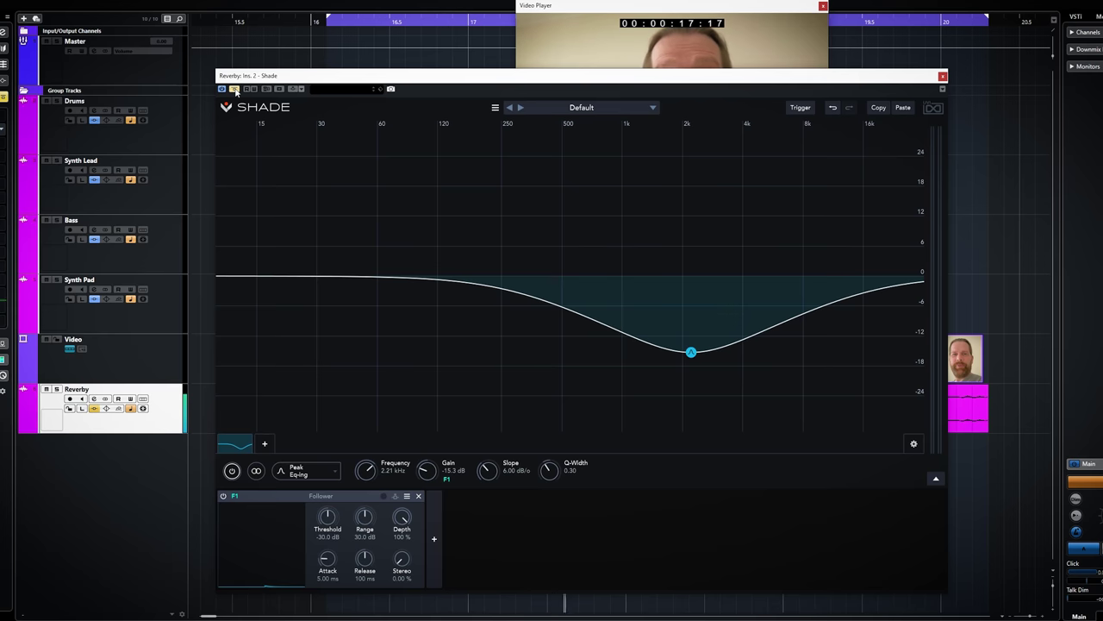
left_click(234, 89)
key("space")
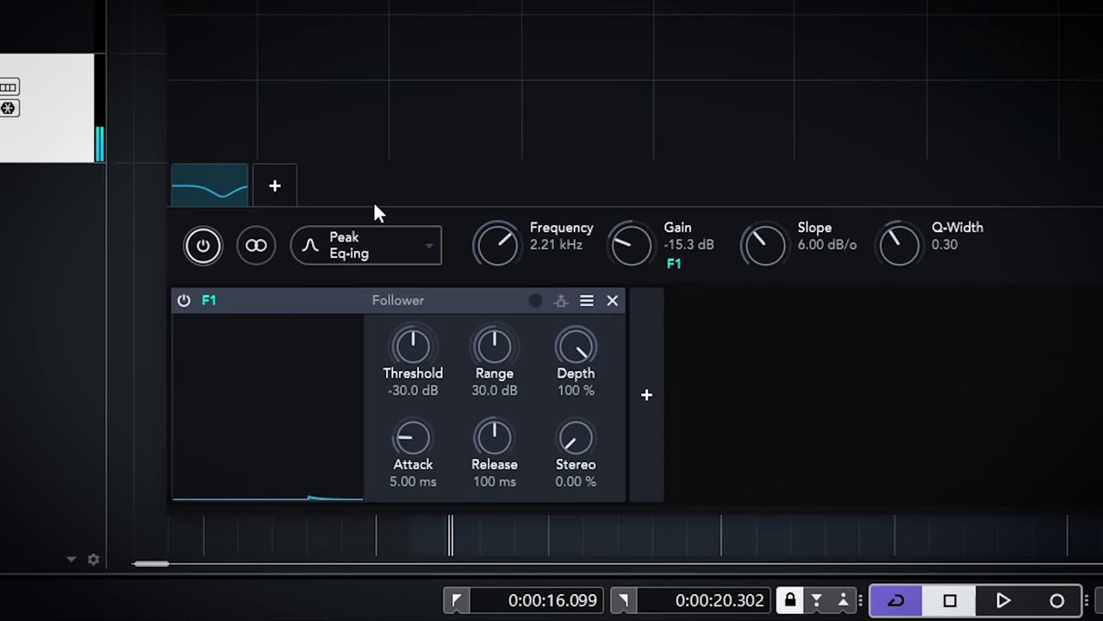
- Add a Special Gain band at -8.57 dB with the Follower modulating its Gain, and play the clip
left_click(287, 190)
mouse_move(350, 174)
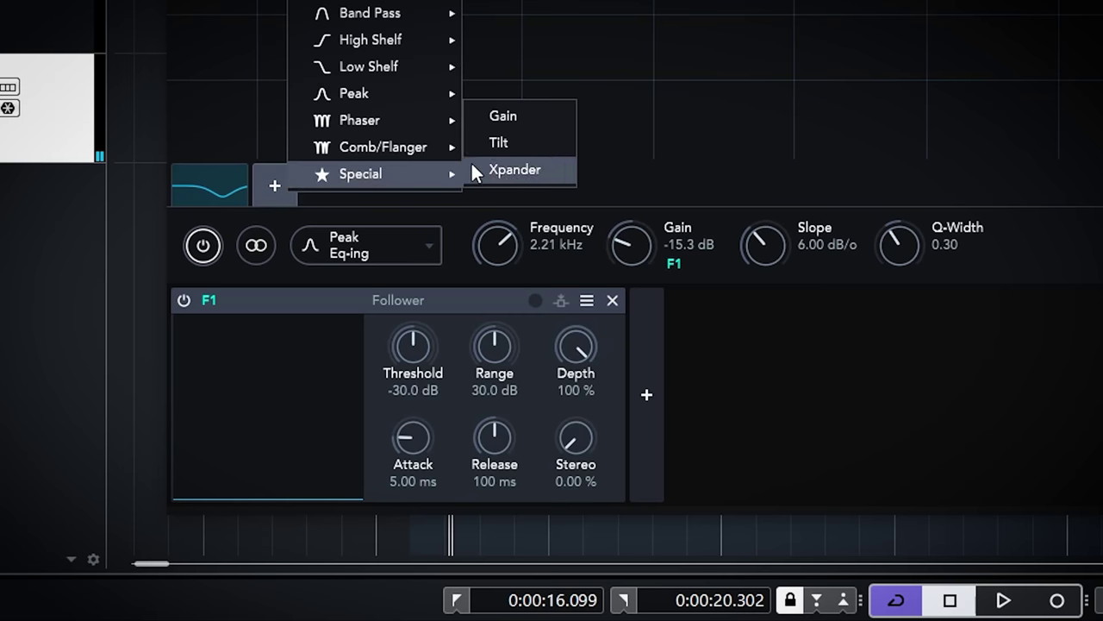
left_click(496, 120)
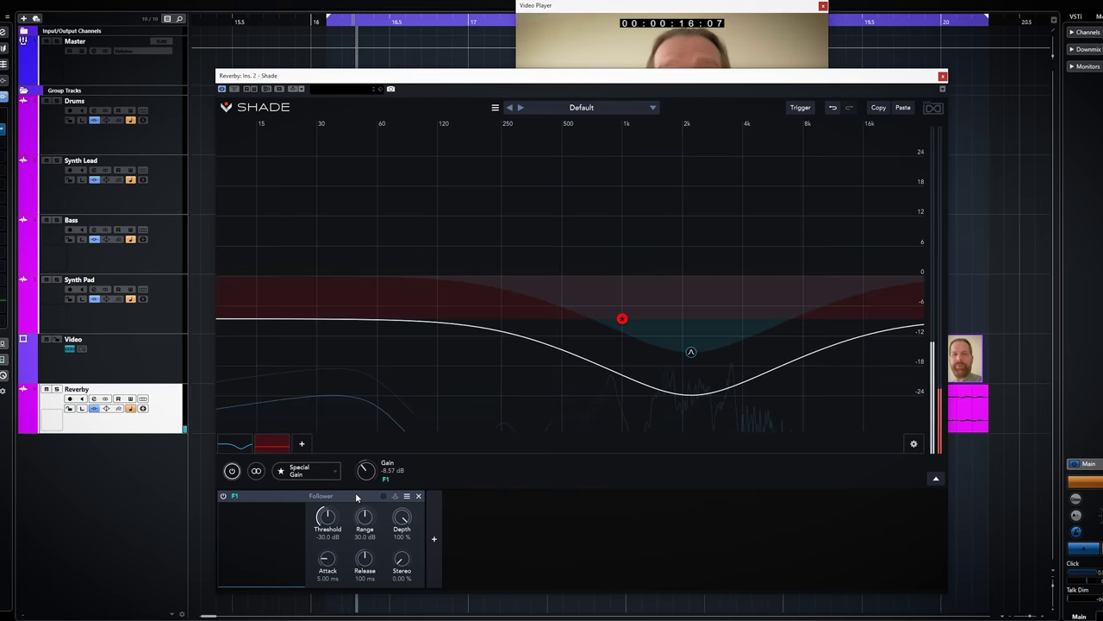
key("space")
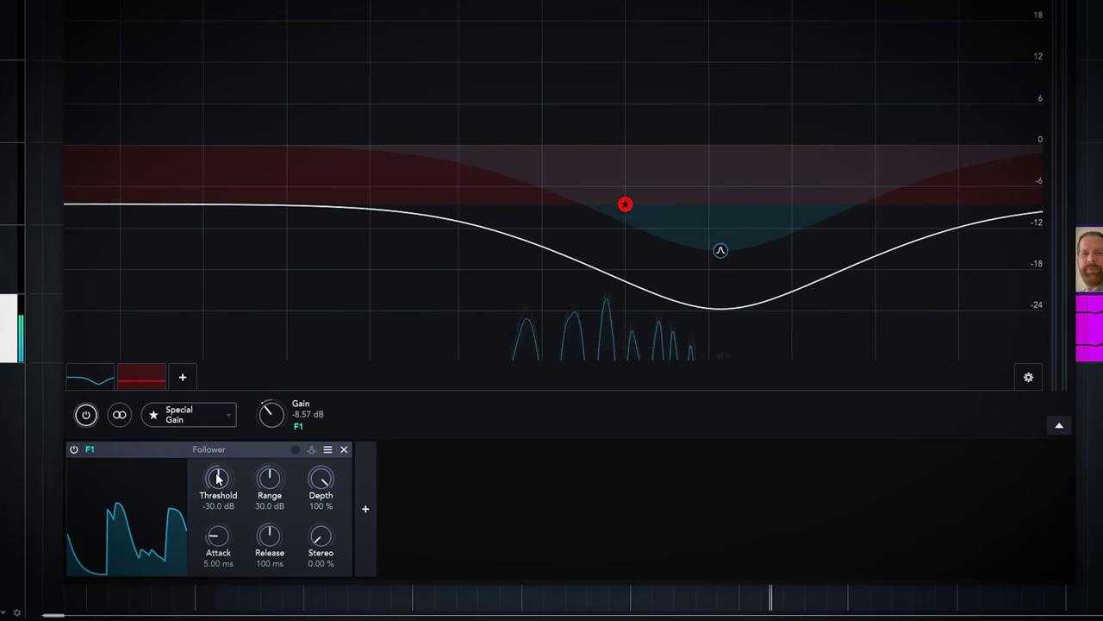
- Set the Follower's Threshold to -36.5 dB, Release to 22.3 ms, Depth to 75.4 %, Range to 30.7 dB, and the Gain band to -2.23 dB
left_click_drag(217, 478, 215, 485)
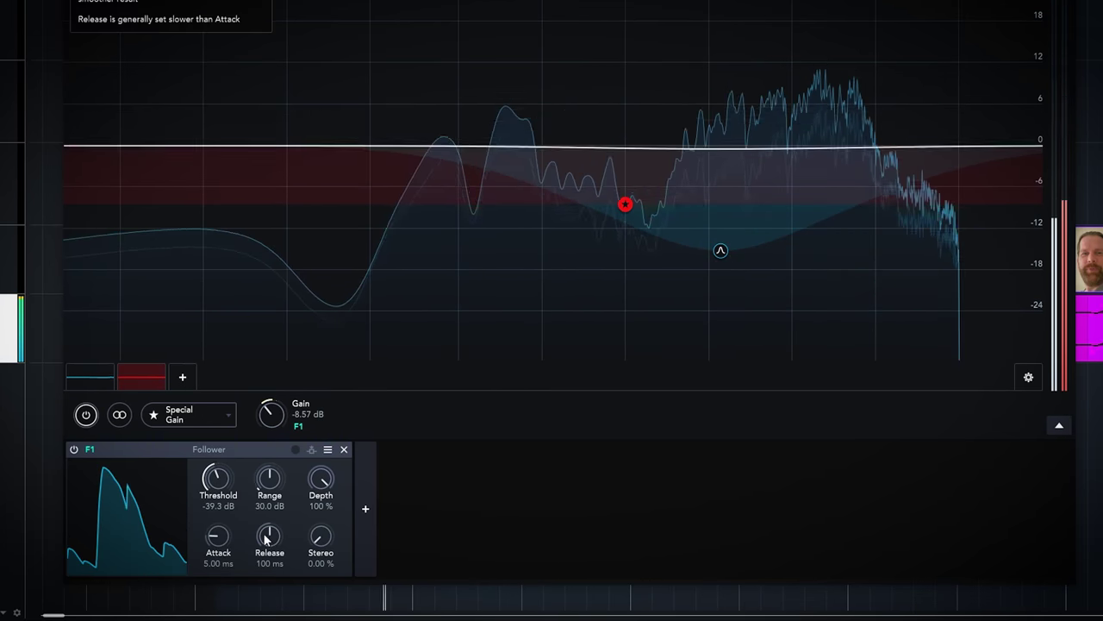
left_click_drag(216, 480, 228, 484)
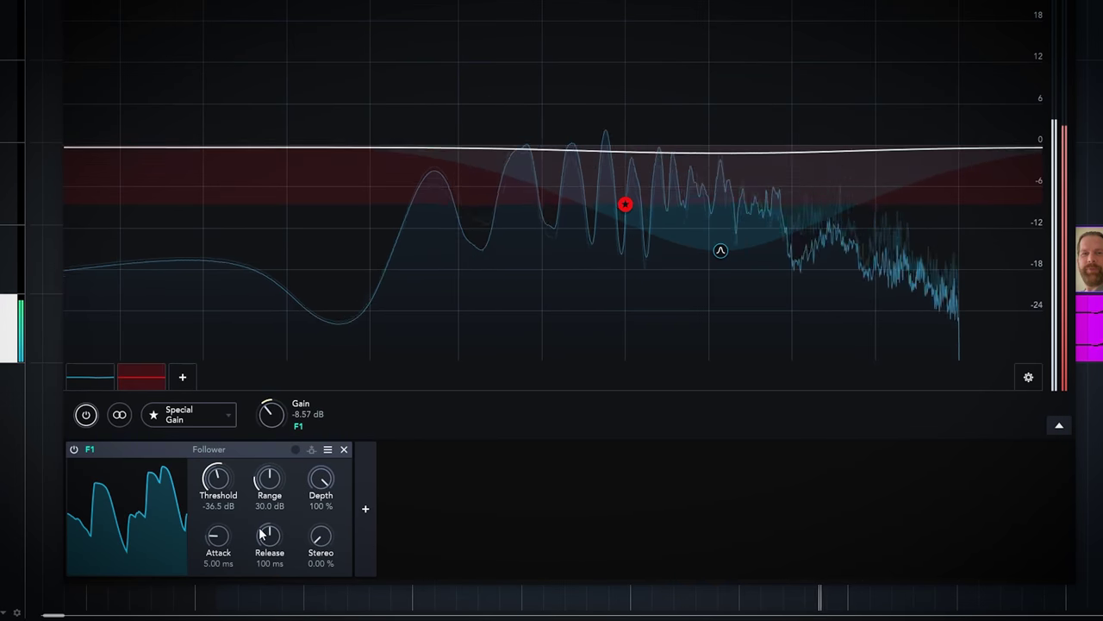
mouse_move(269, 535)
left_mouse_down()
mouse_move(240, 563)
mouse_move(236, 596)
mouse_move(270, 525)
left_mouse_up()
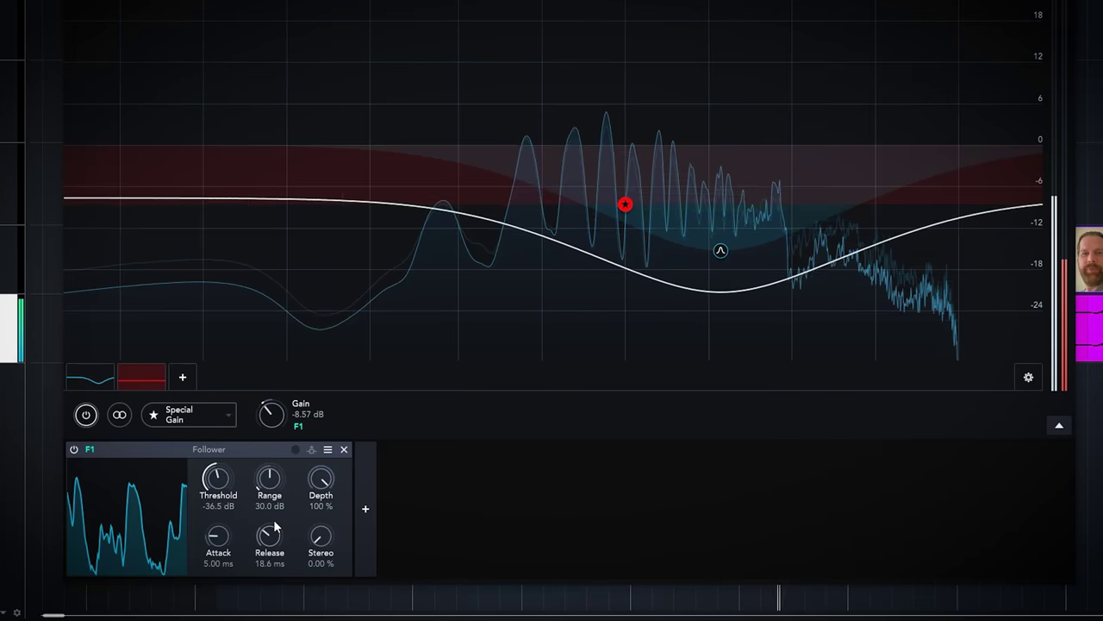
left_click_drag(299, 427, 298, 441)
left_click_drag(321, 479, 312, 541)
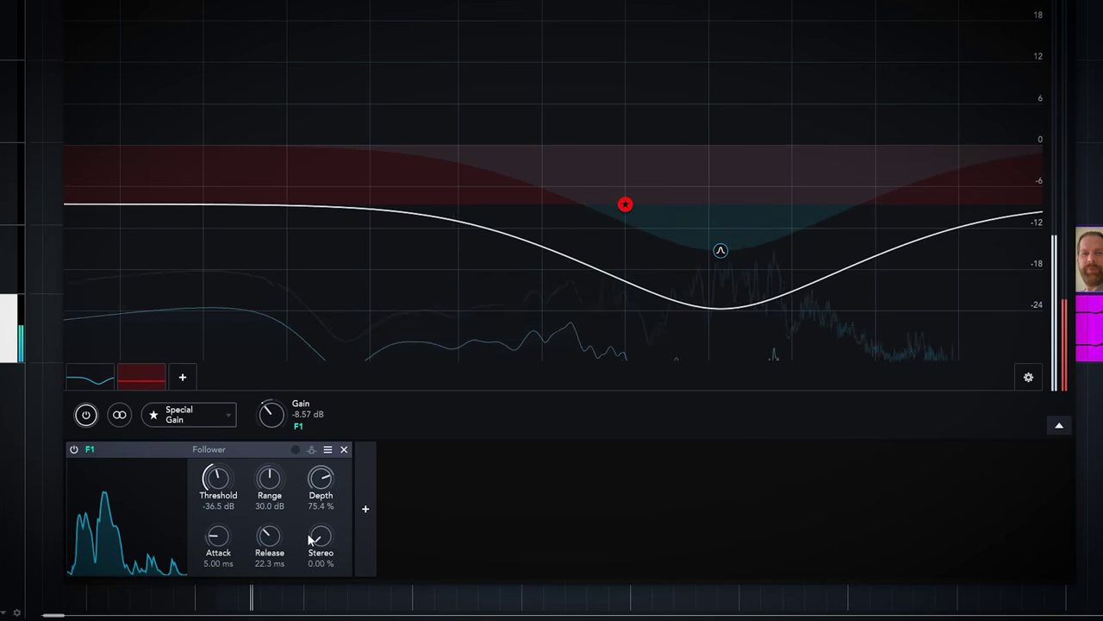
left_click_drag(276, 492, 276, 483)
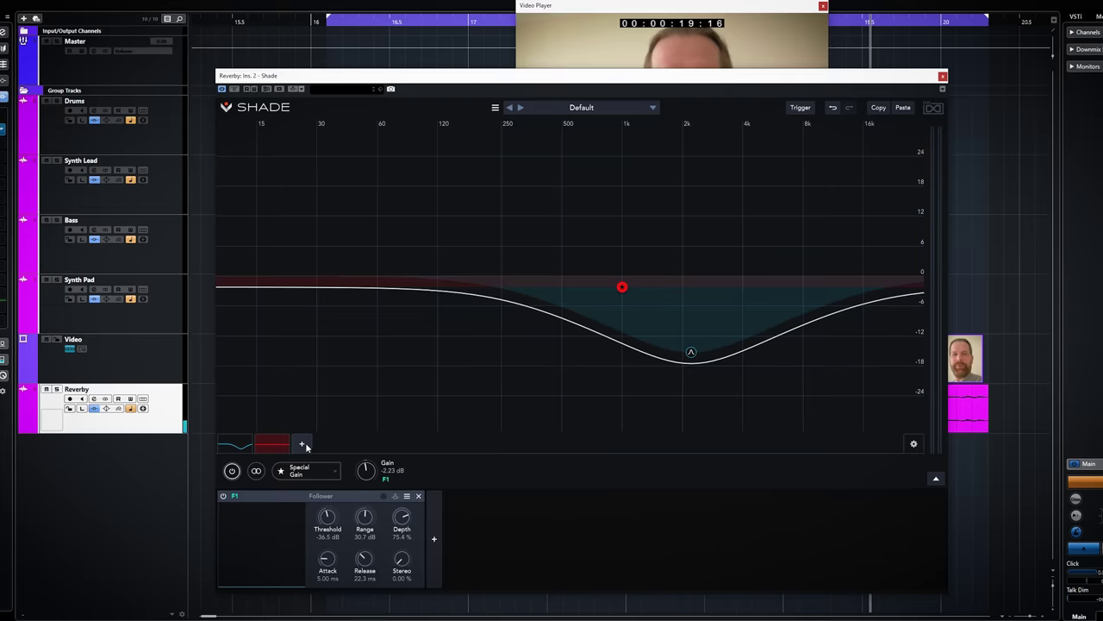
- Add a high peak band at 10.7 kHz with a gain of 12.2 dB and a Q-Width of 0.52
left_click(182, 376)
left_click(857, 308)
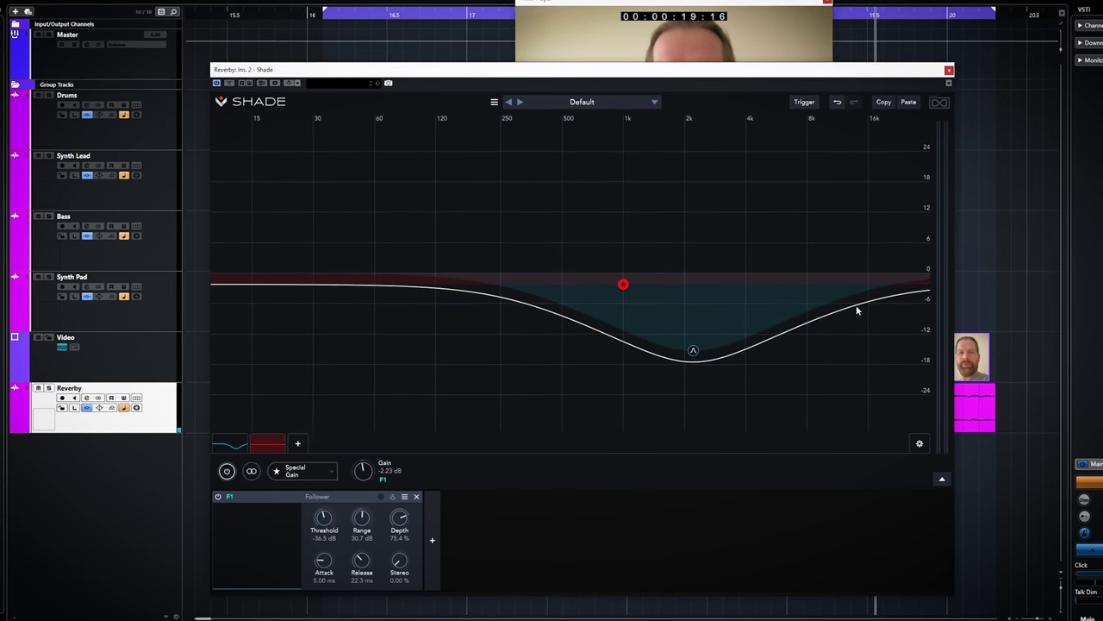
double_click(857, 306)
left_click_drag(857, 305, 852, 194)
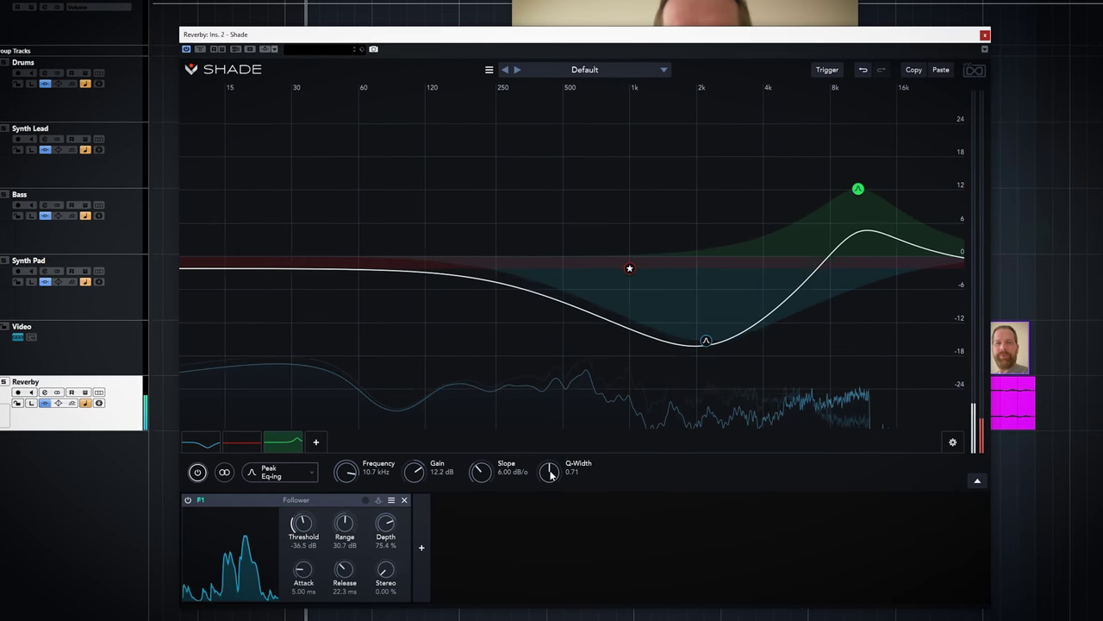
left_click_drag(550, 474, 536, 484)
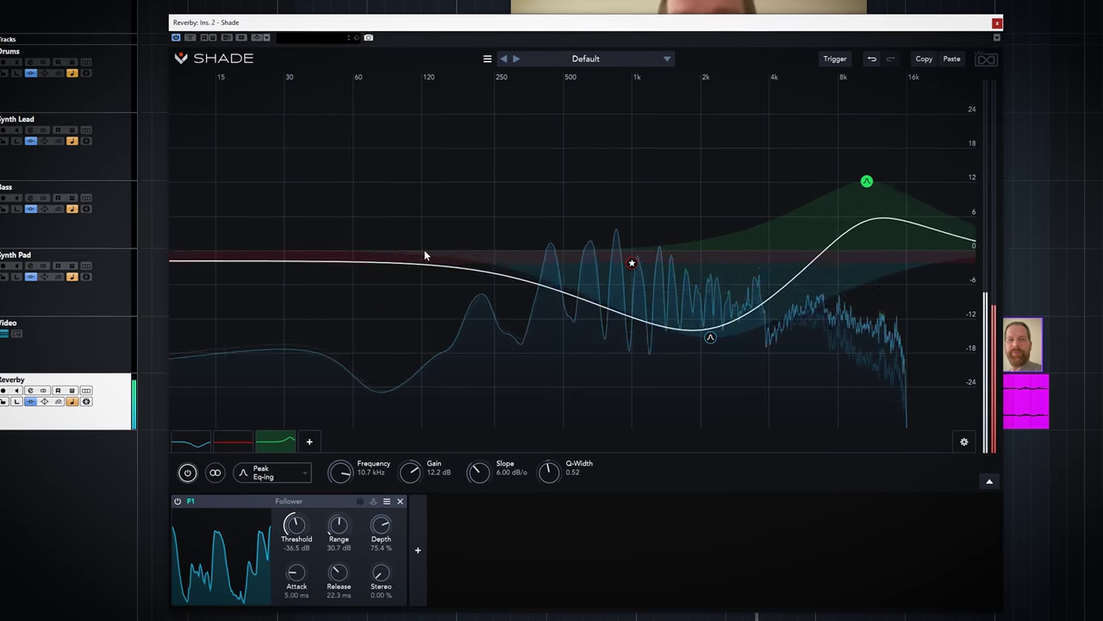
- Add a low peak band at about 150 Hz with a gain of about 8.3 dB
left_click(438, 273)
double_click(435, 270)
left_click_drag(434, 261, 441, 195)
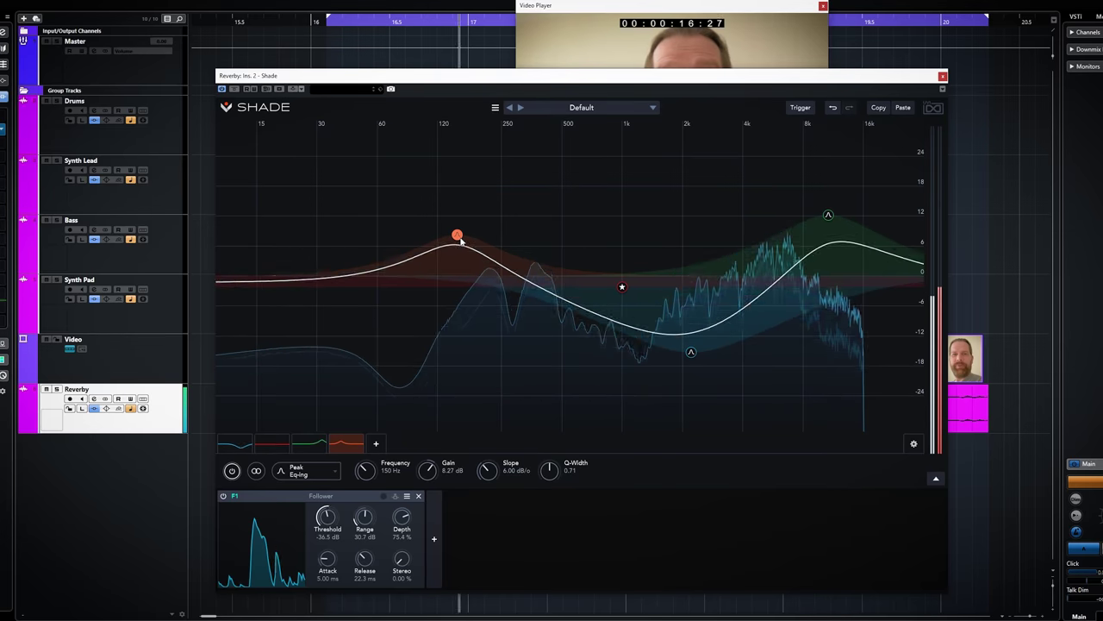
mouse_move(460, 240)
left_mouse_down()
mouse_move(473, 229)
mouse_move(466, 240)
left_mouse_up()
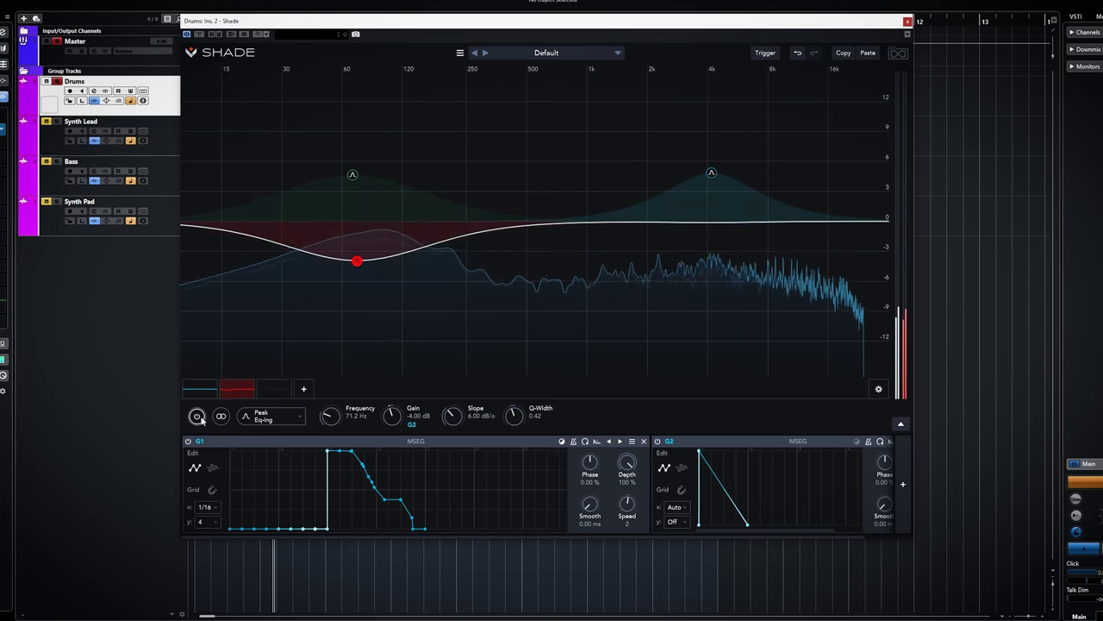
- Select the green 67.7 Hz peak band in the Drums track's Shade
left_click(271, 394)
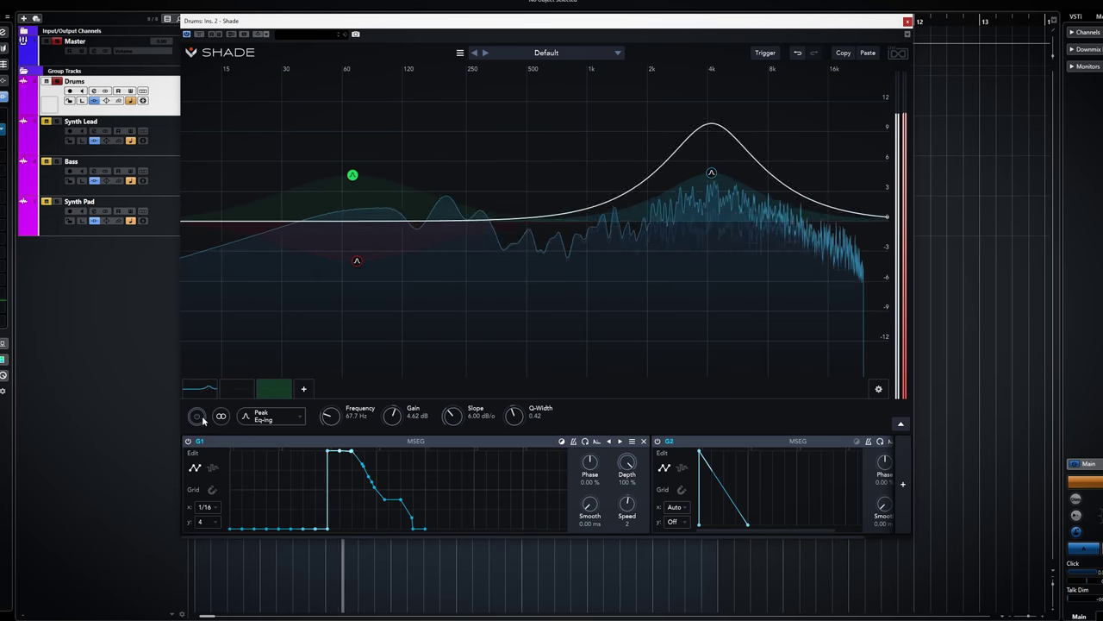